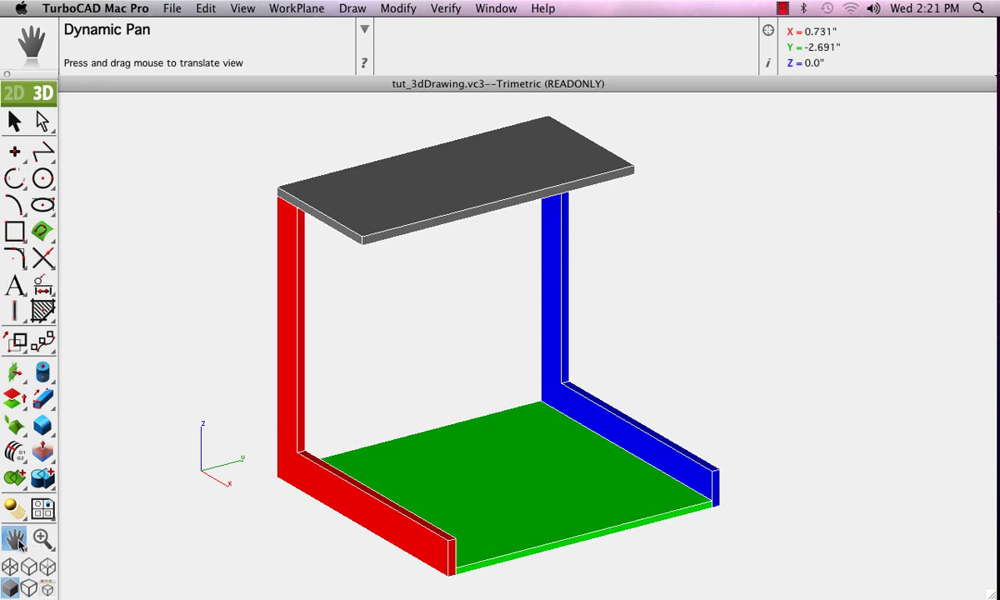
- Float the Pan, 3D Solids and Line tool sets as separate palettes
left_click_drag(19, 542, 90, 105)
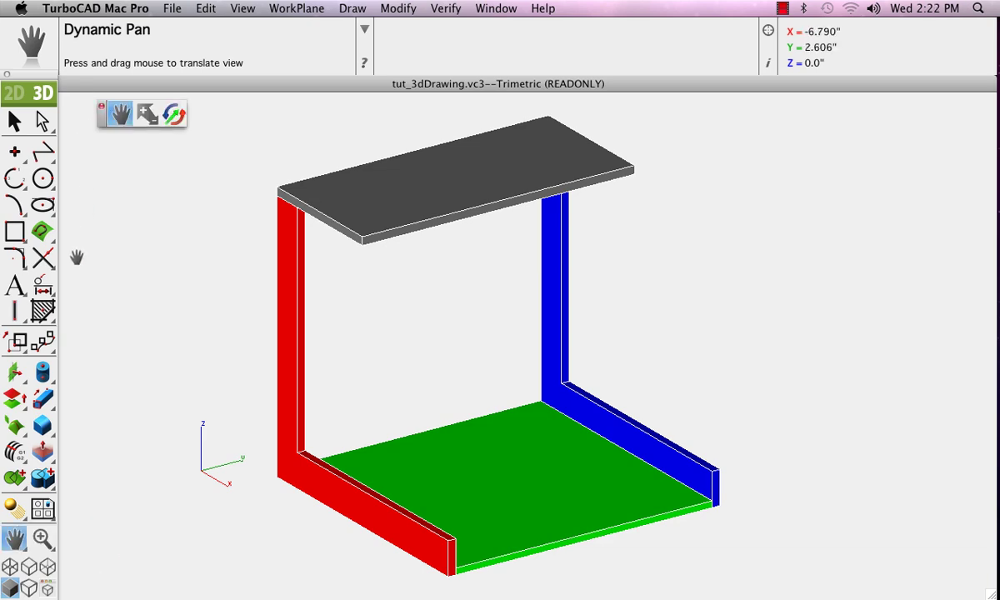
left_click(48, 379)
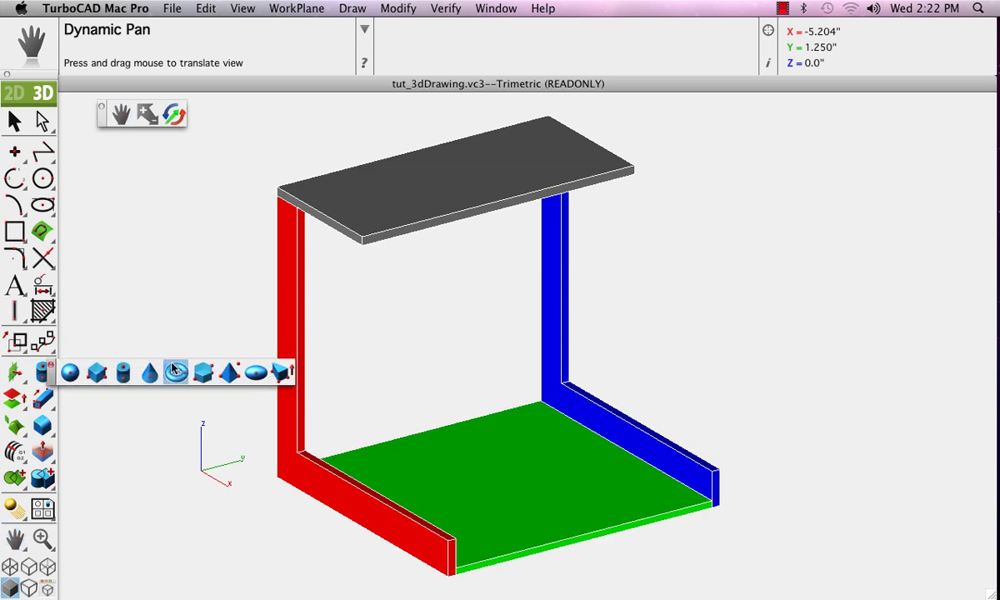
left_click_drag(52, 367, 73, 564)
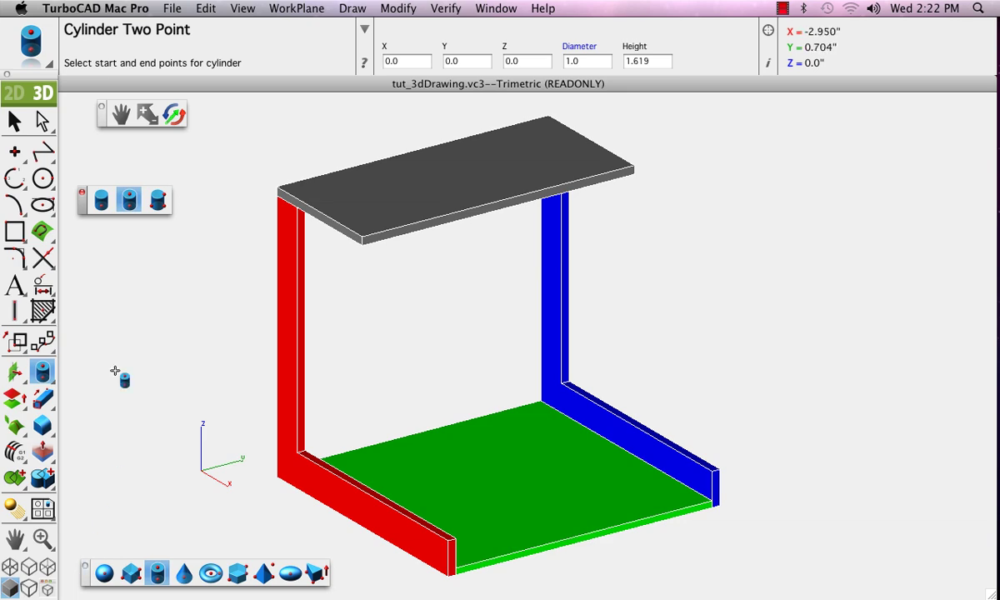
left_click(48, 151)
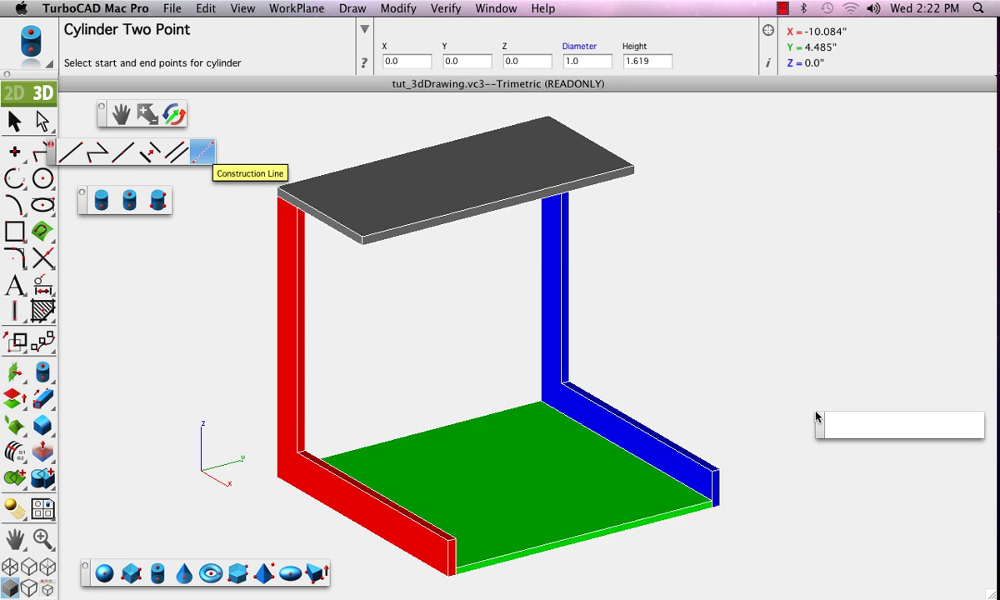
left_click_drag(816, 417, 820, 565)
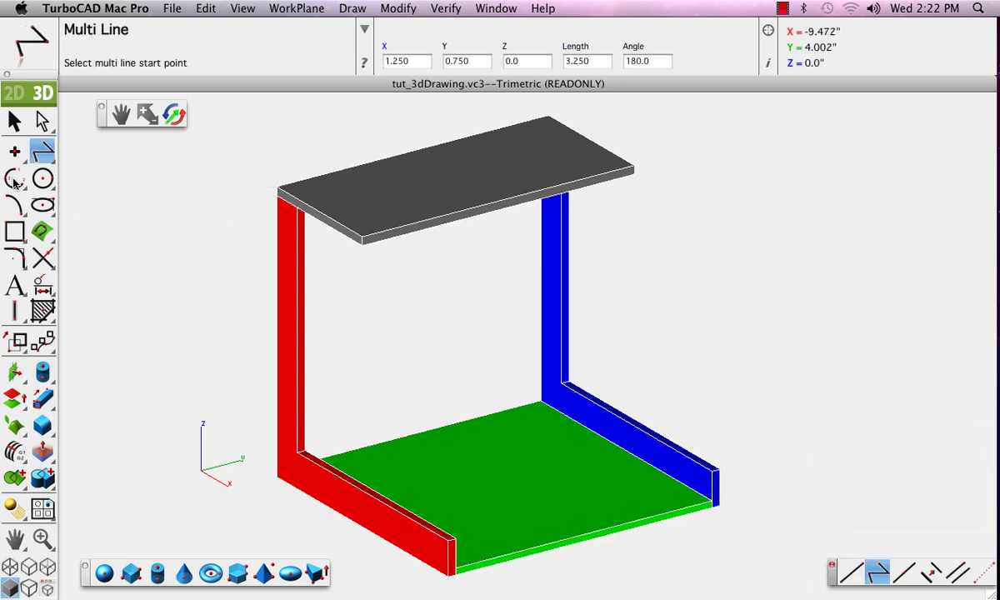
- Float the Arc and Circle palettes side by side, then return to the Select tool
left_click_drag(14, 183, 828, 527)
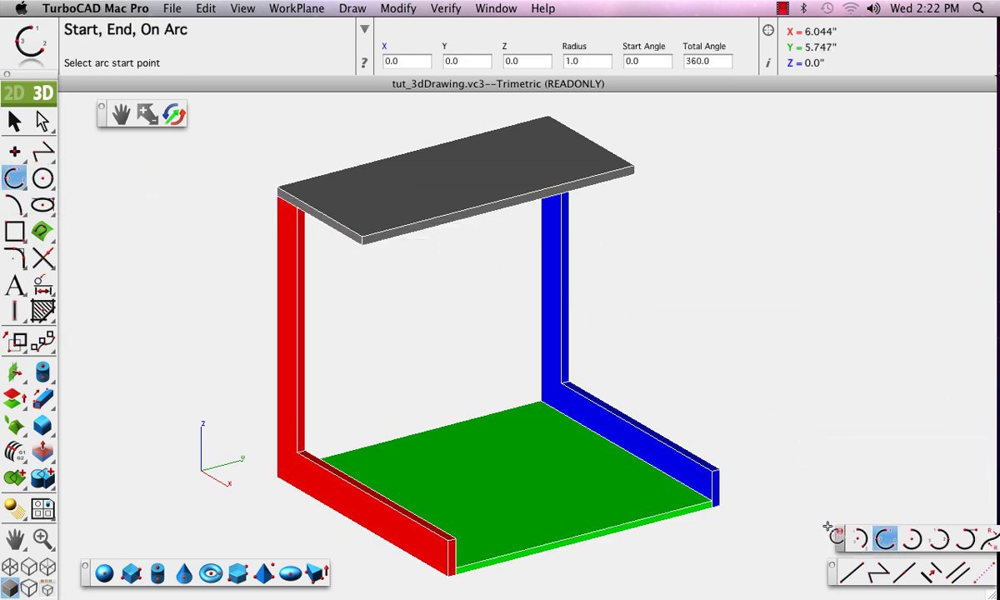
left_click_drag(42, 175, 836, 495)
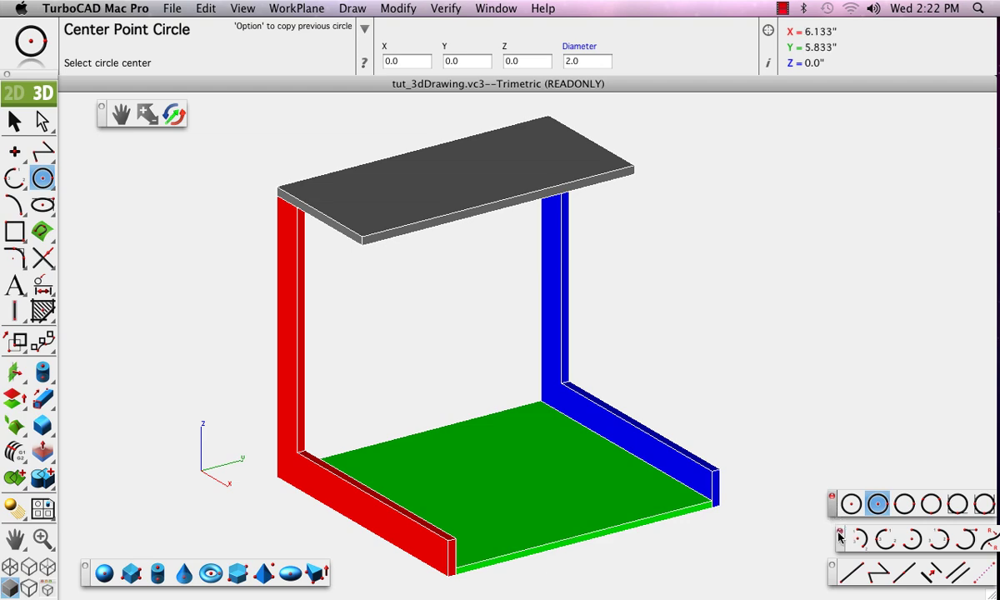
left_click_drag(839, 542, 832, 541)
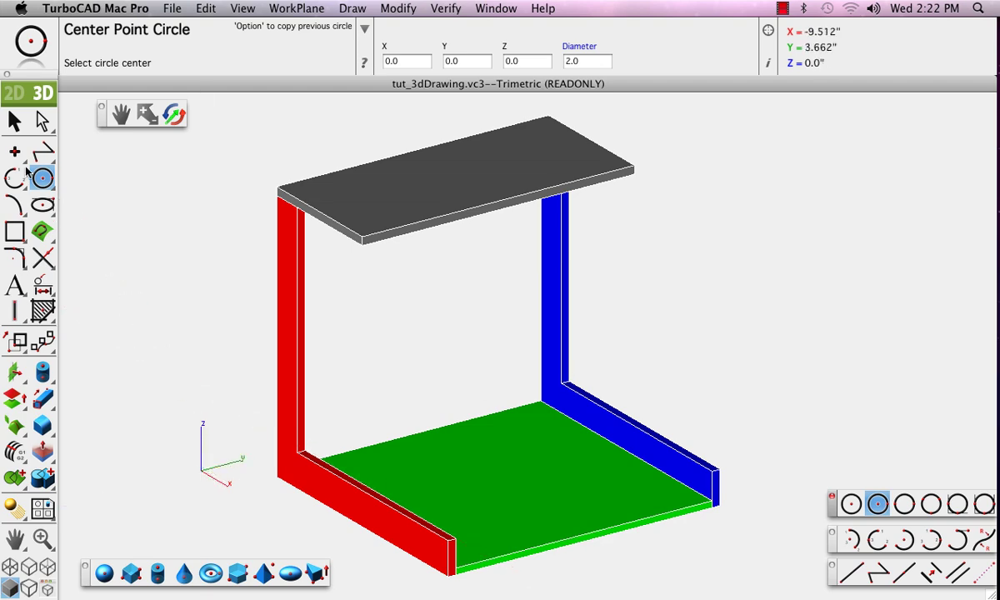
left_click(15, 122)
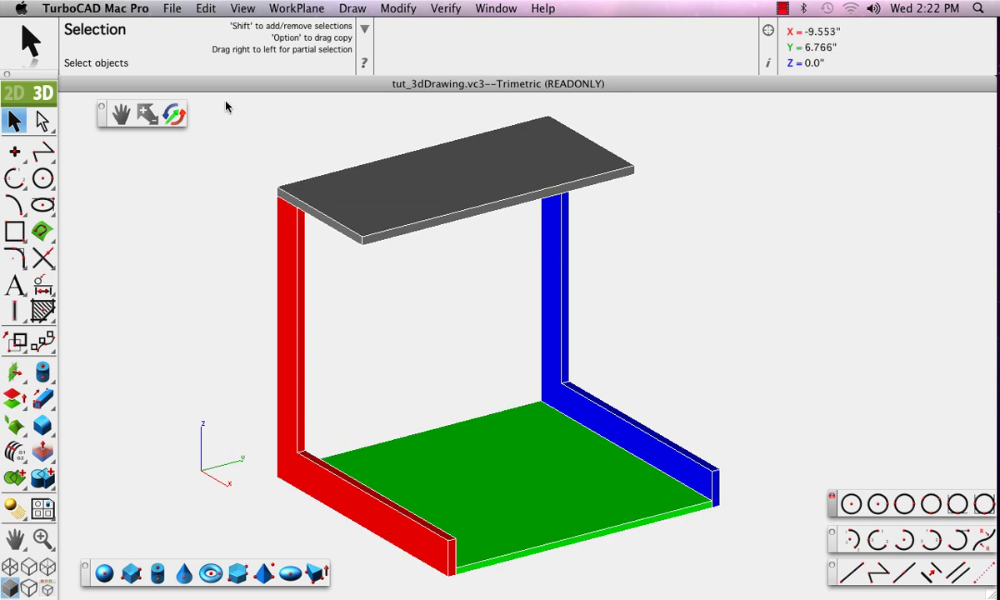
- Switch to the Top view, then pan and zoom to frame the model
left_click(243, 8)
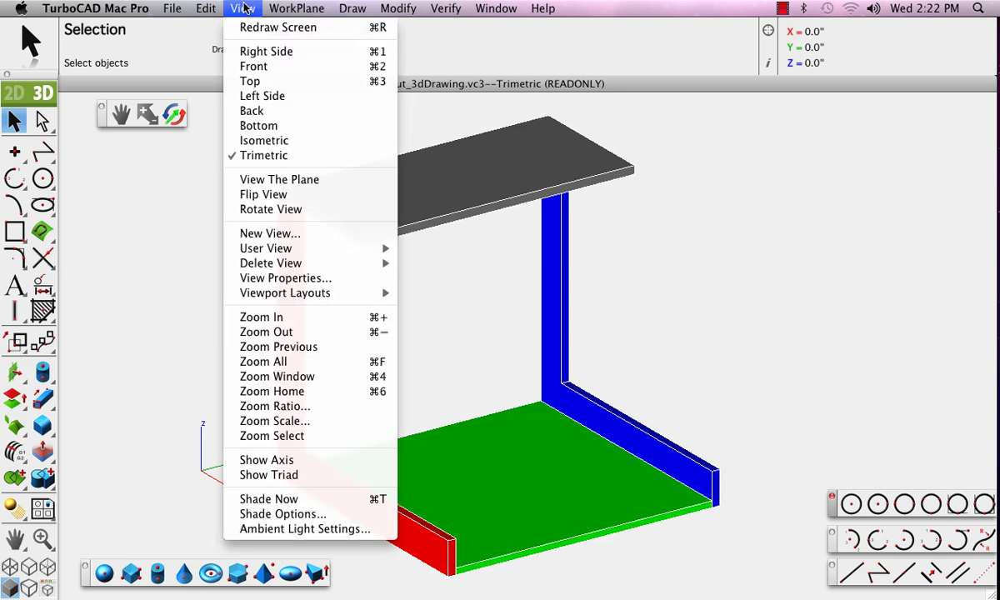
left_click(258, 84)
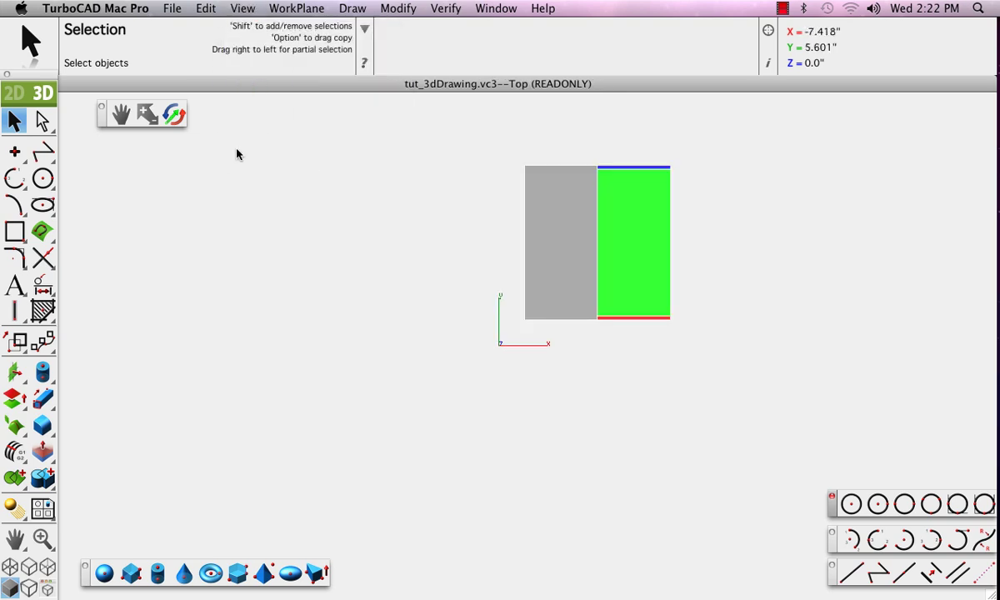
mouse_move(611, 195)
middle_mouse_down()
mouse_move(484, 269)
mouse_move(498, 261)
mouse_move(493, 269)
middle_mouse_up()
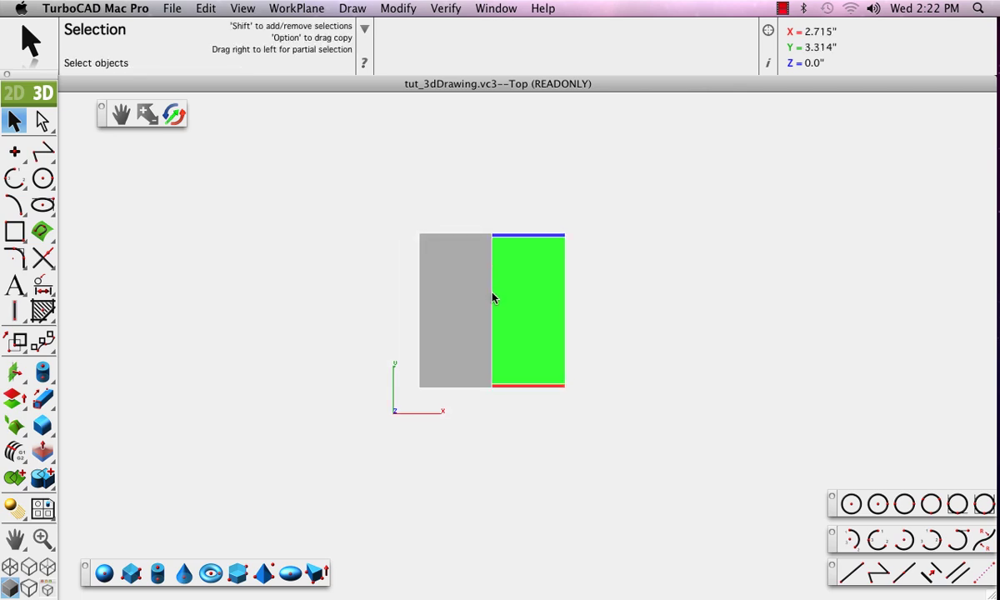
scroll(492, 297, "up", 2)
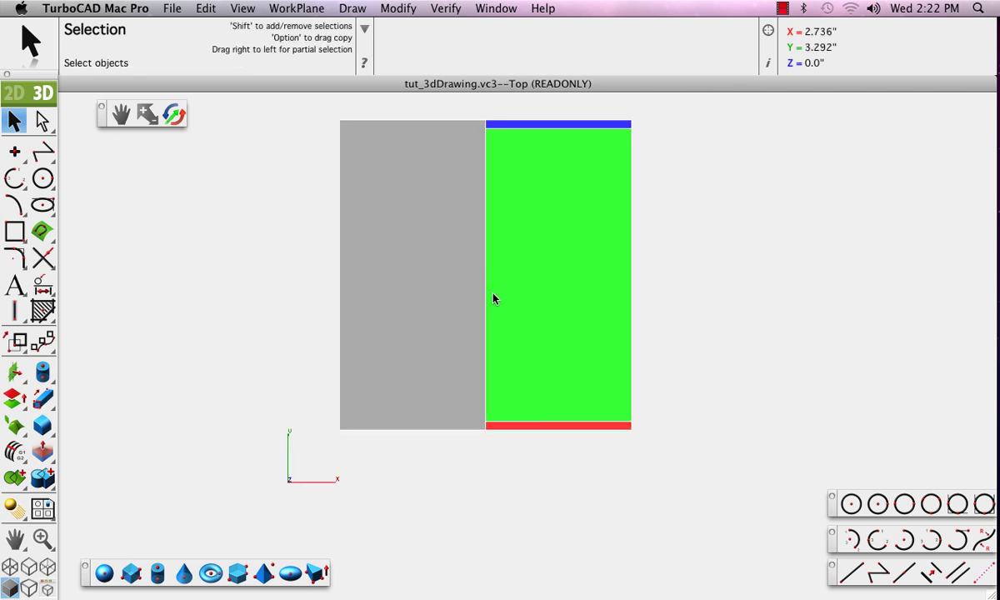
middle_click_drag(517, 239, 513, 297)
scroll(514, 298, "up", 2)
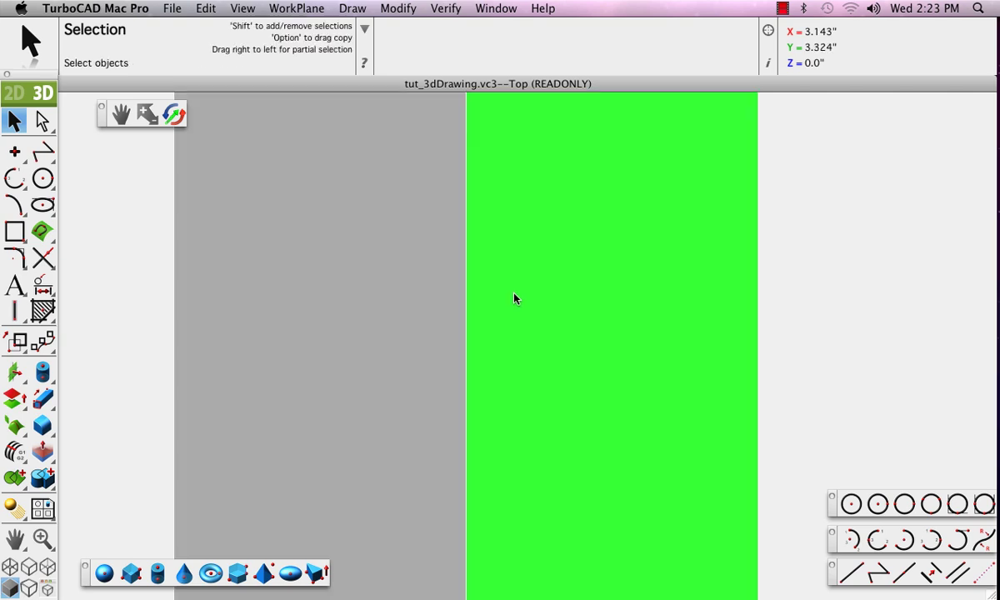
- Check the Front and Back views, returning to Top between them
left_click(241, 10)
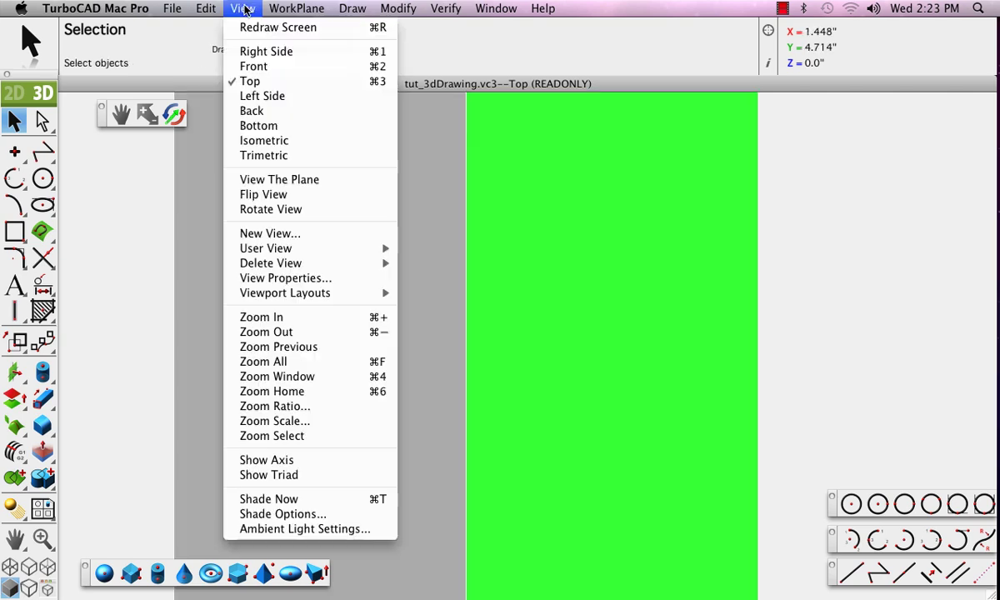
left_click(252, 67)
left_click(241, 8)
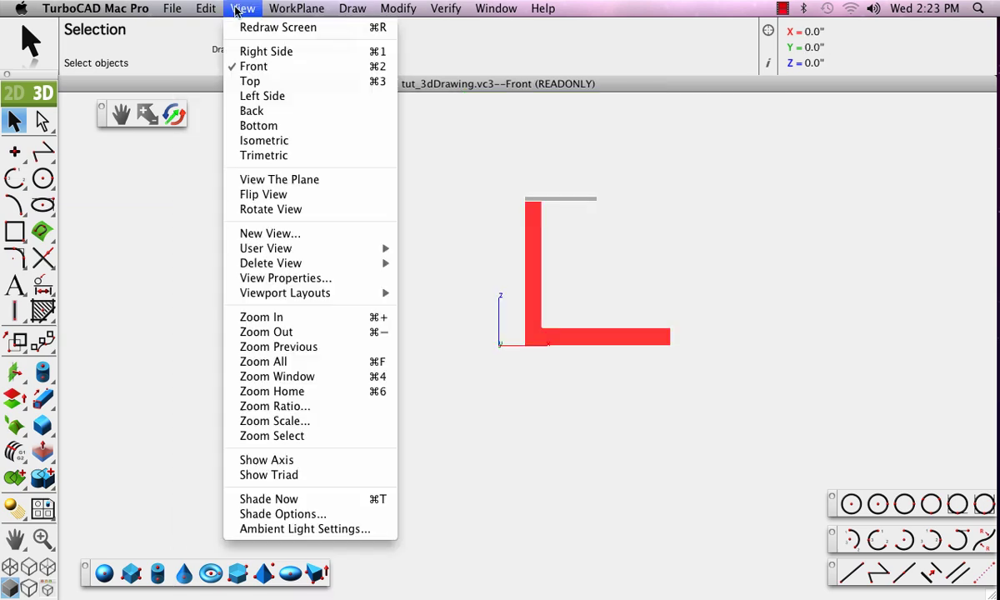
left_click(248, 82)
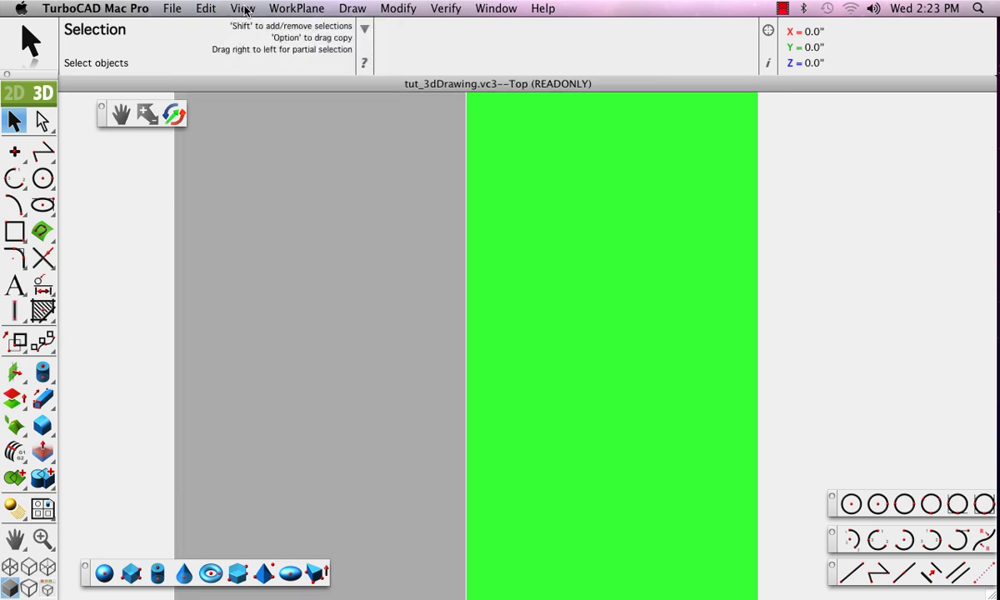
left_click(243, 9)
left_click(250, 111)
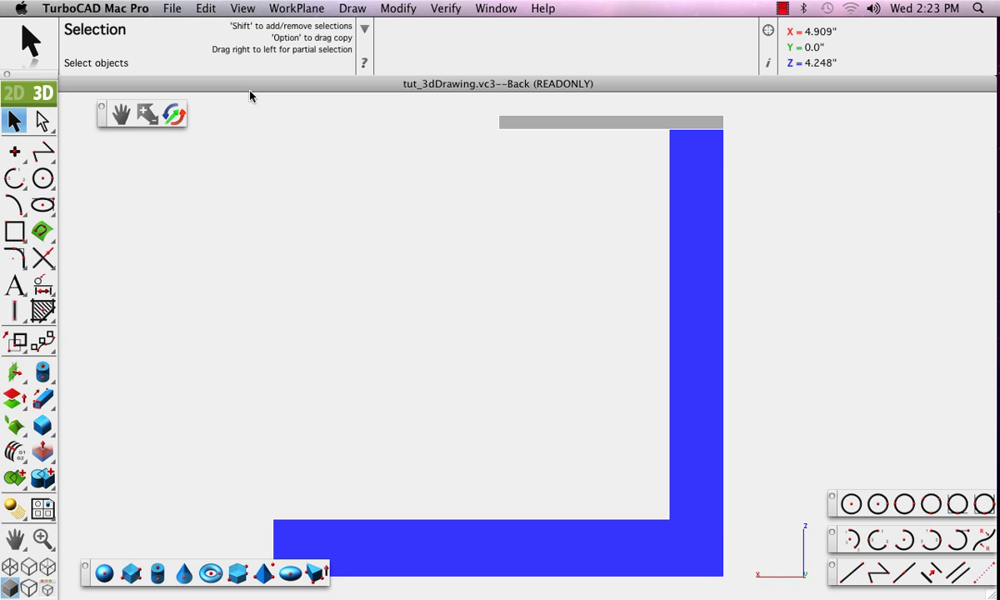
left_click(242, 10)
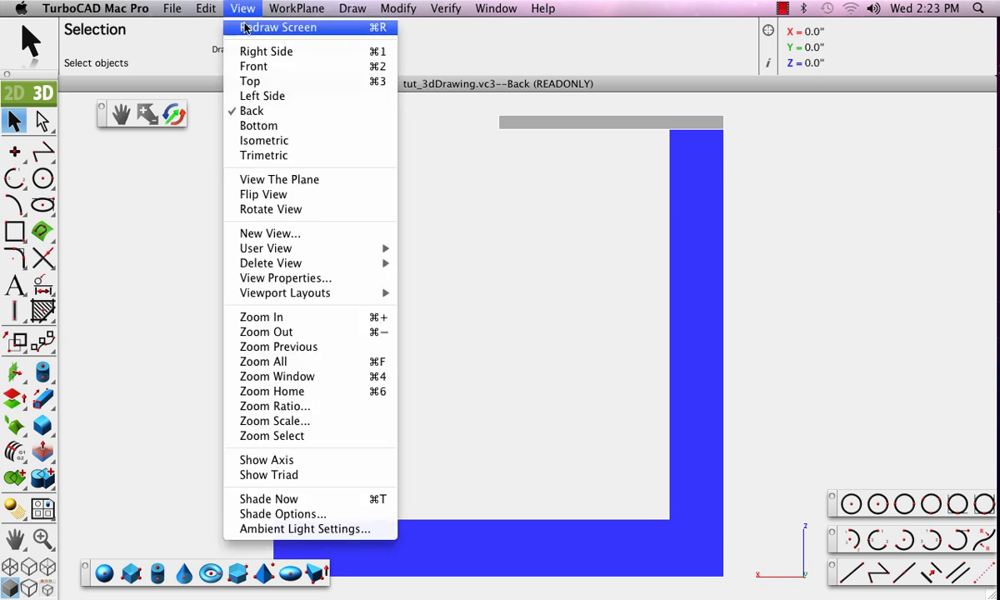
left_click(248, 81)
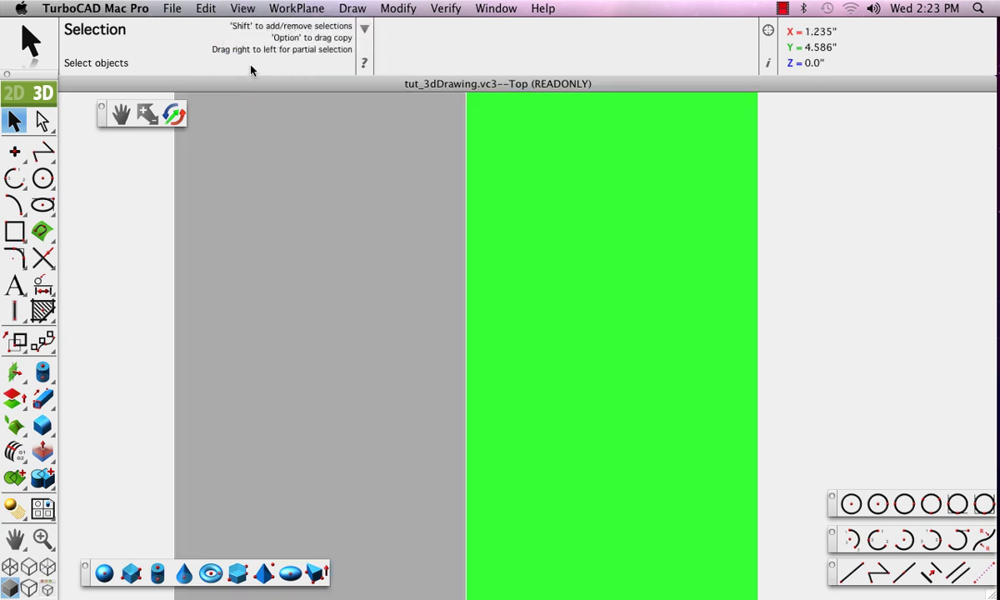
- Check the Bottom view, then settle on the Back view of the blue L-shaped piece
left_click(238, 10)
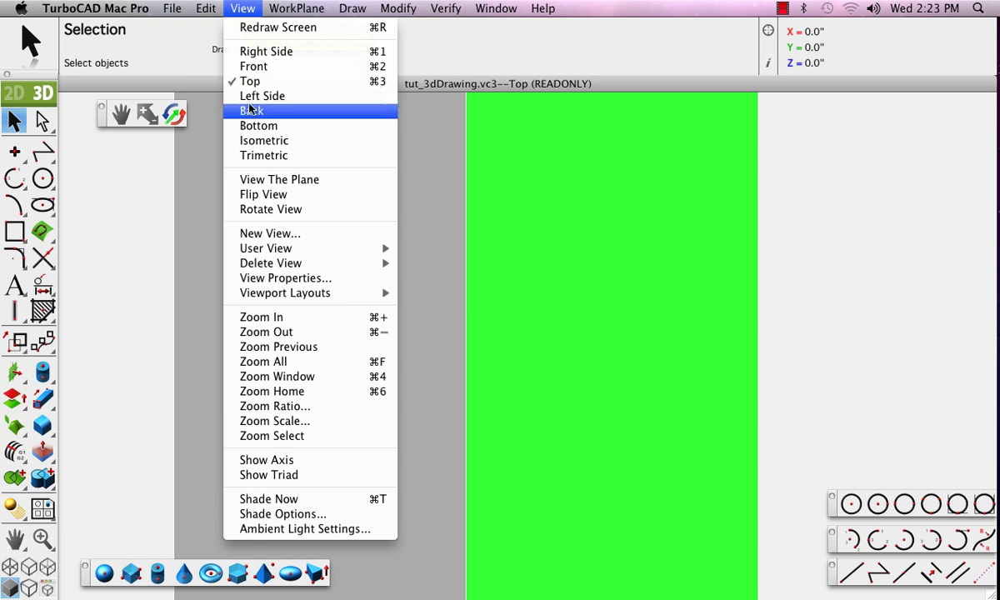
left_click(249, 110)
left_click(252, 13)
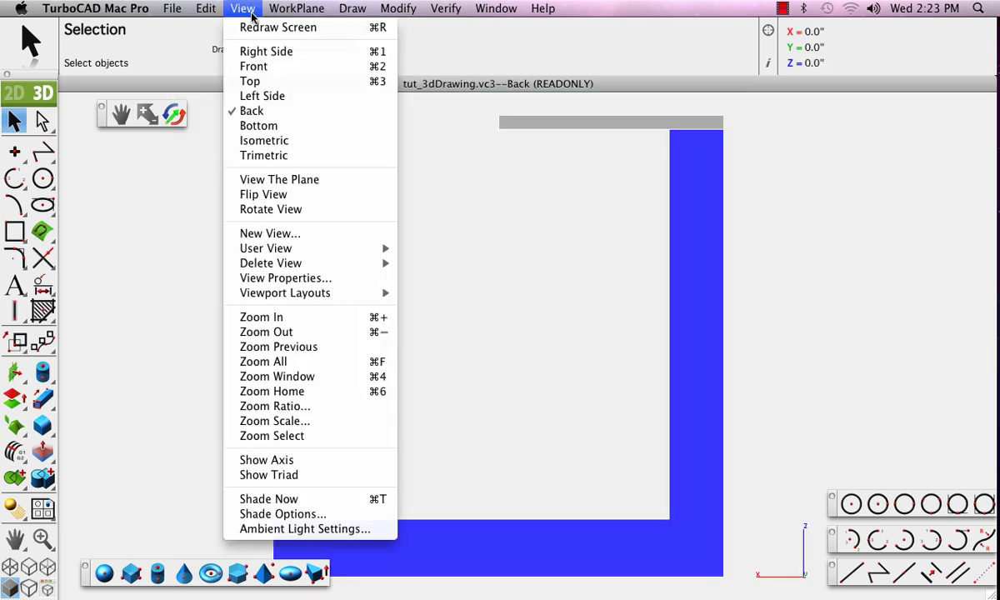
left_click(257, 126)
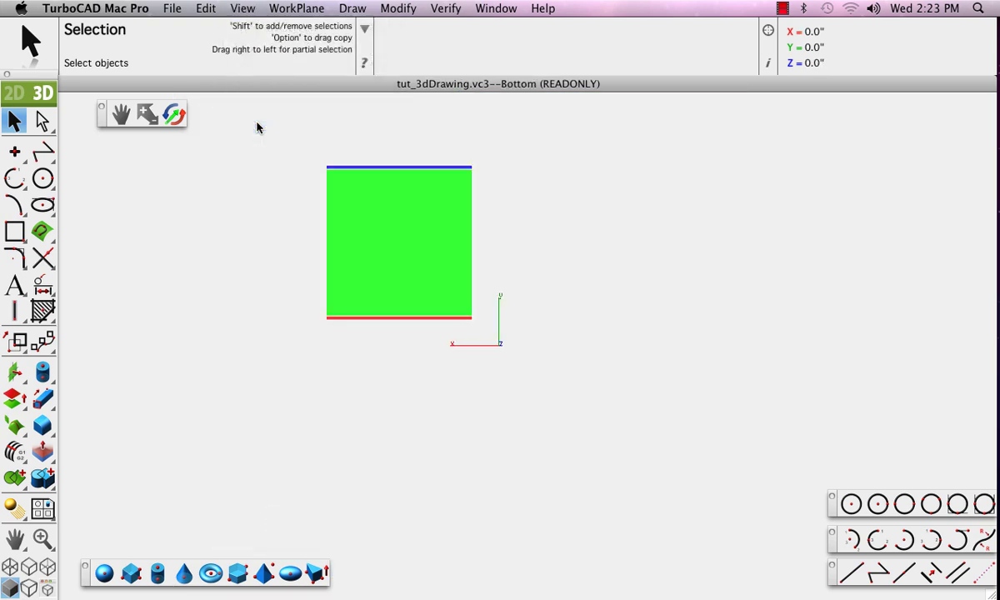
left_click(242, 9)
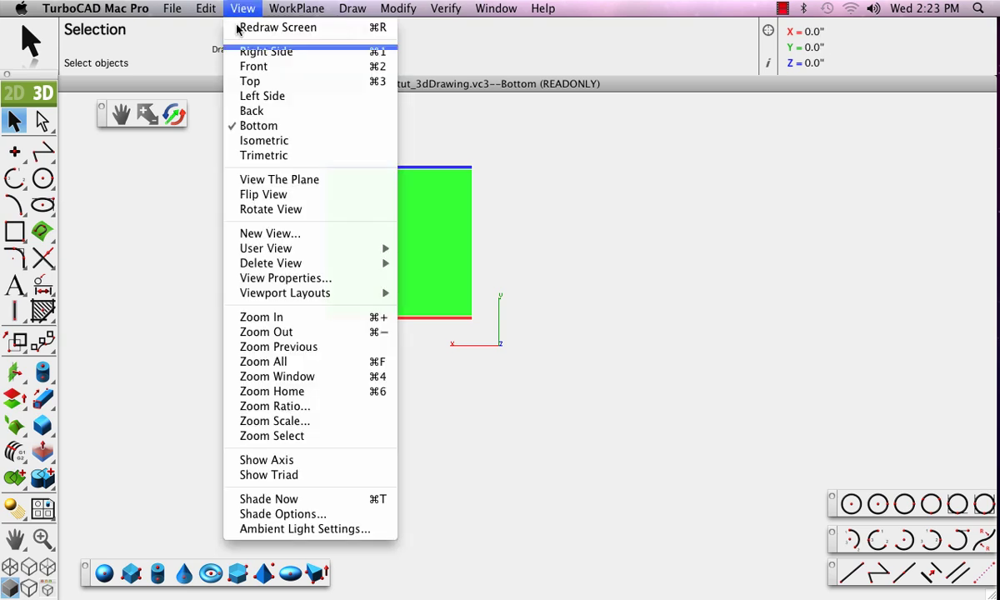
left_click(249, 111)
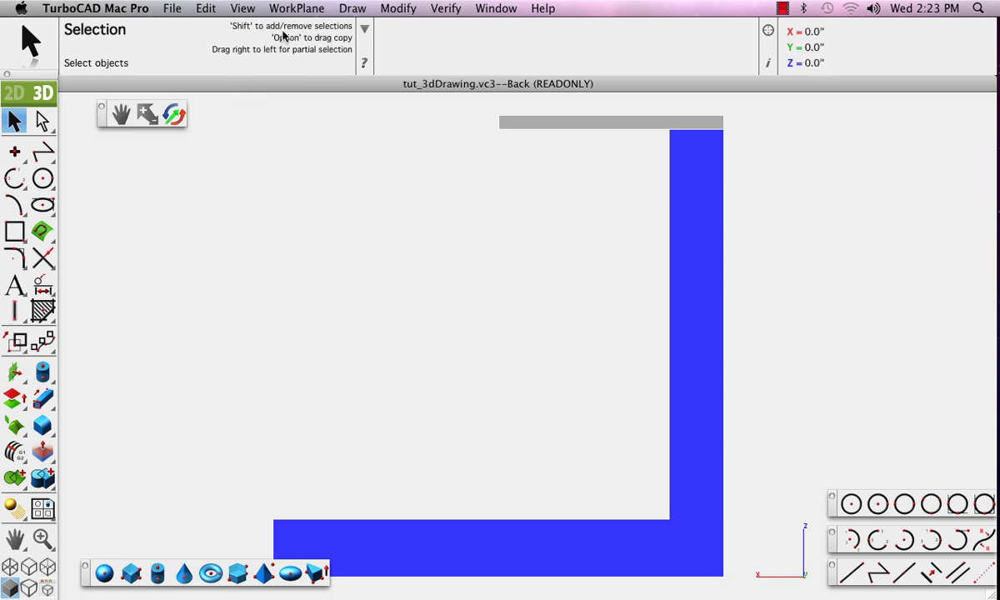
- Cycle through the Front, Back and Left Side views, panning and zooming in Left Side
left_click(249, 10)
left_click(252, 66)
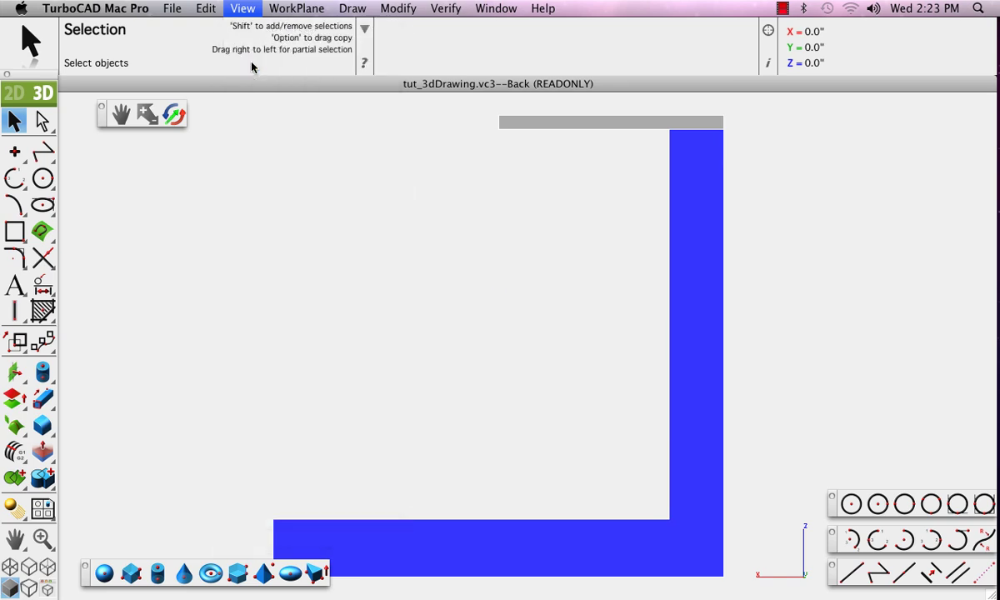
left_click(250, 10)
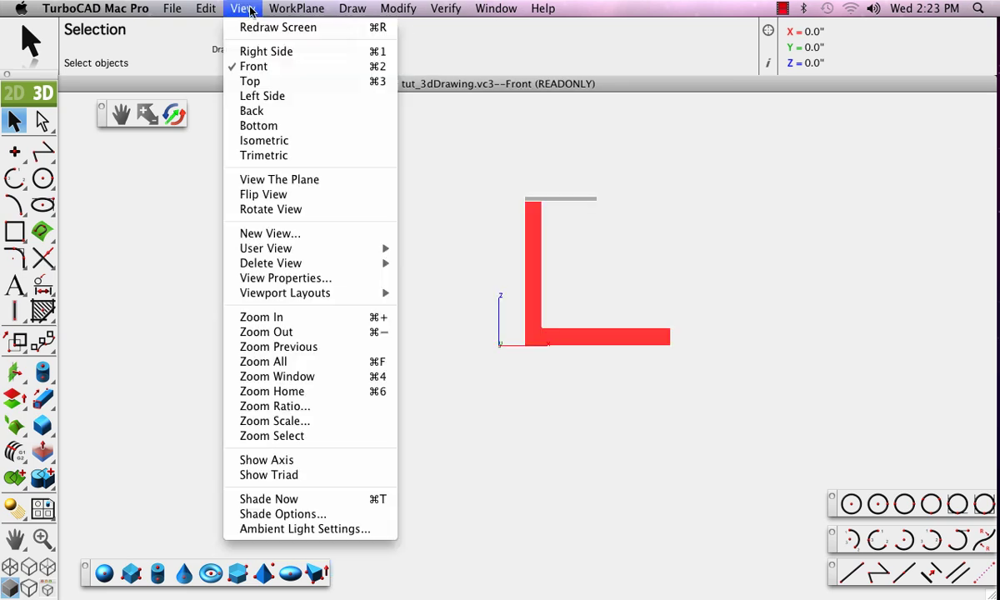
left_click(260, 117)
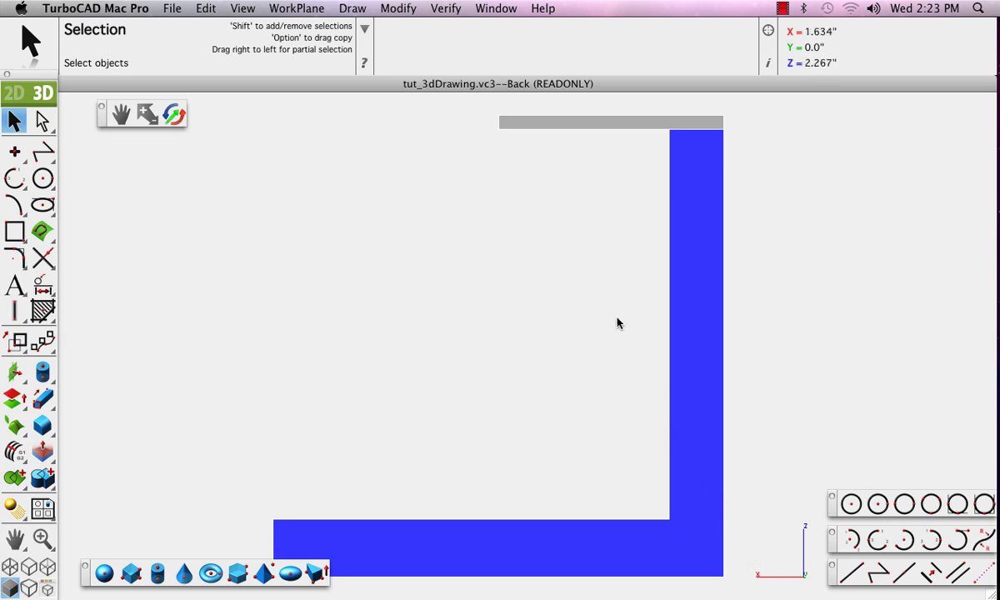
left_click(243, 9)
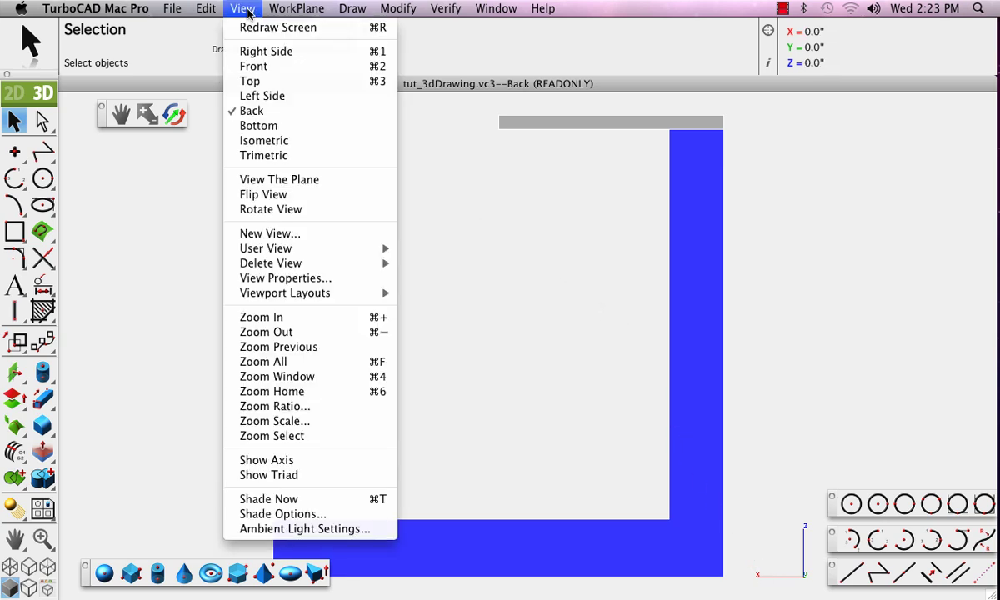
left_click(262, 96)
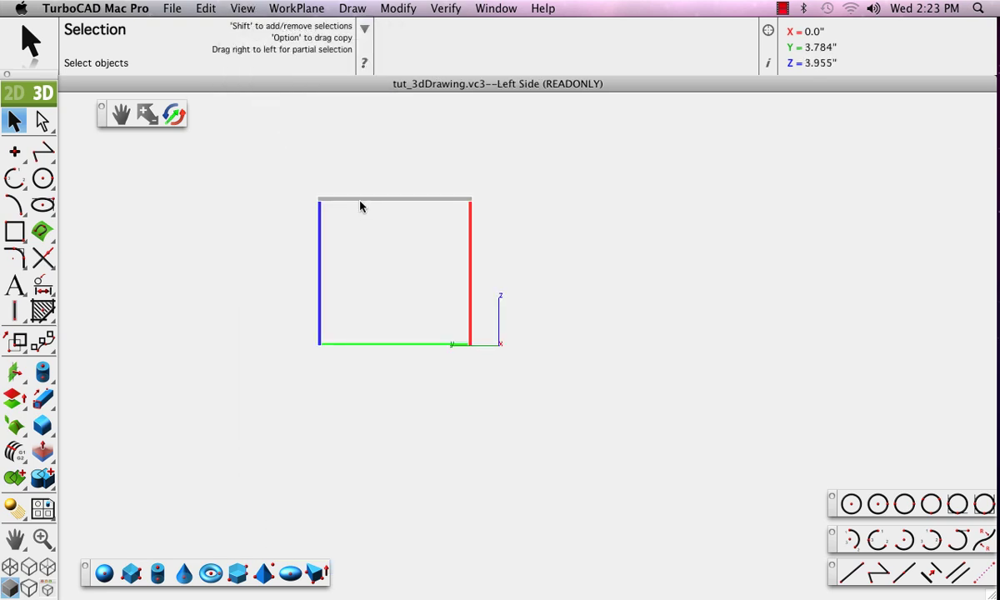
middle_click_drag(359, 205, 458, 290)
scroll(422, 238, "up", 3)
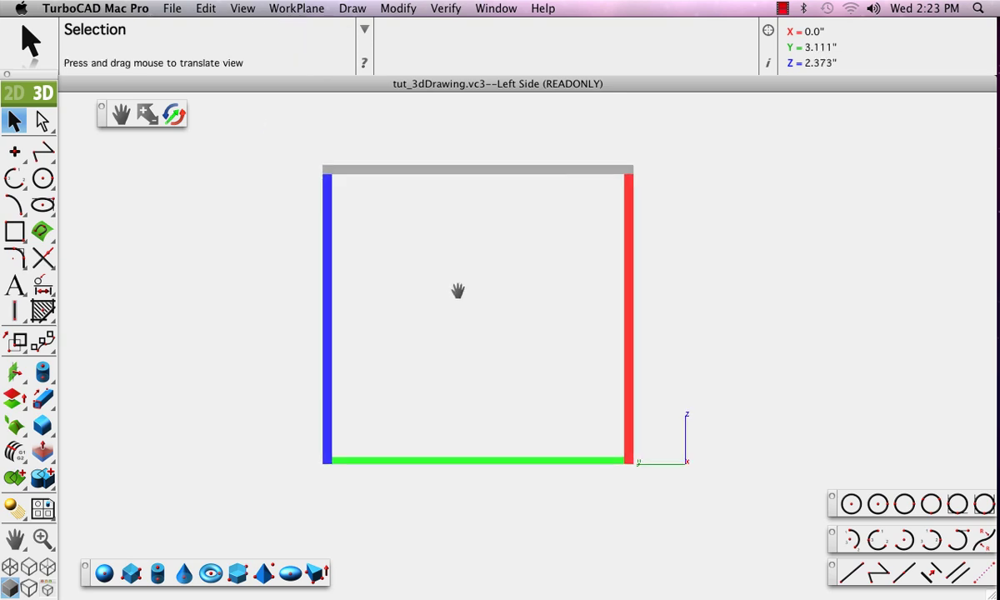
- Switch to the Right Side view and recentre the drawing
left_click(252, 10)
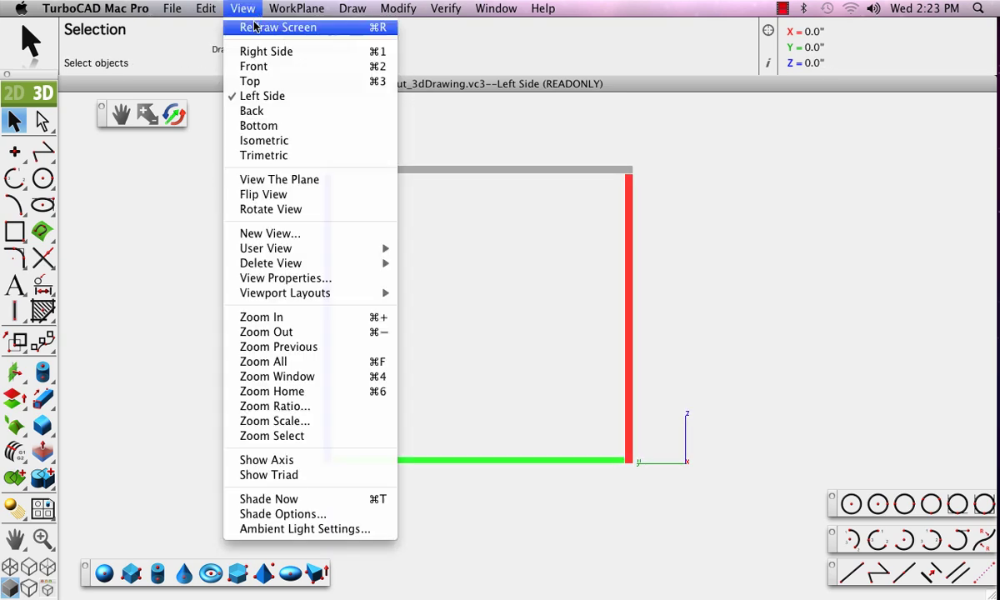
left_click(265, 51)
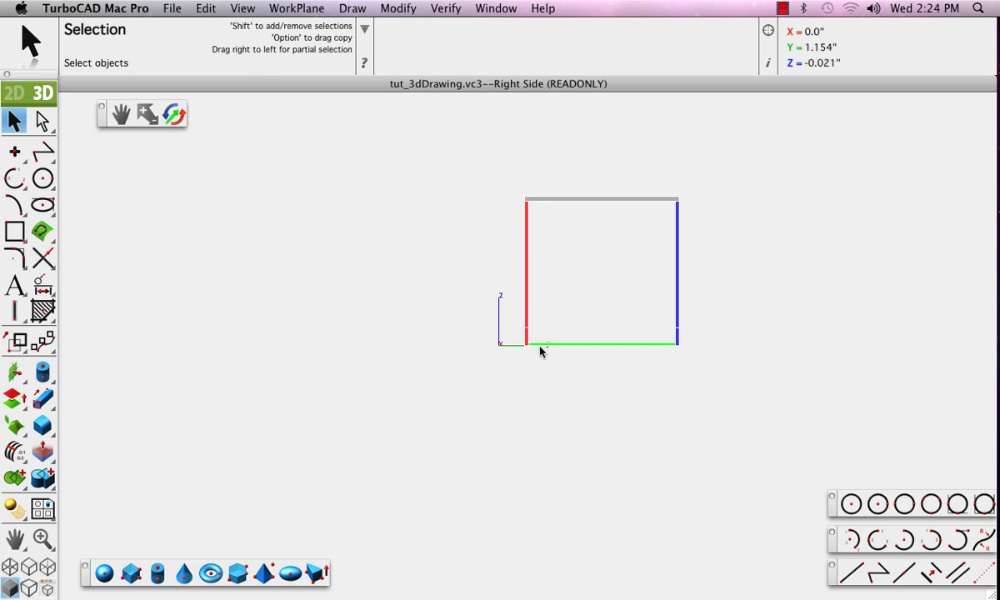
middle_click_drag(606, 277, 502, 324)
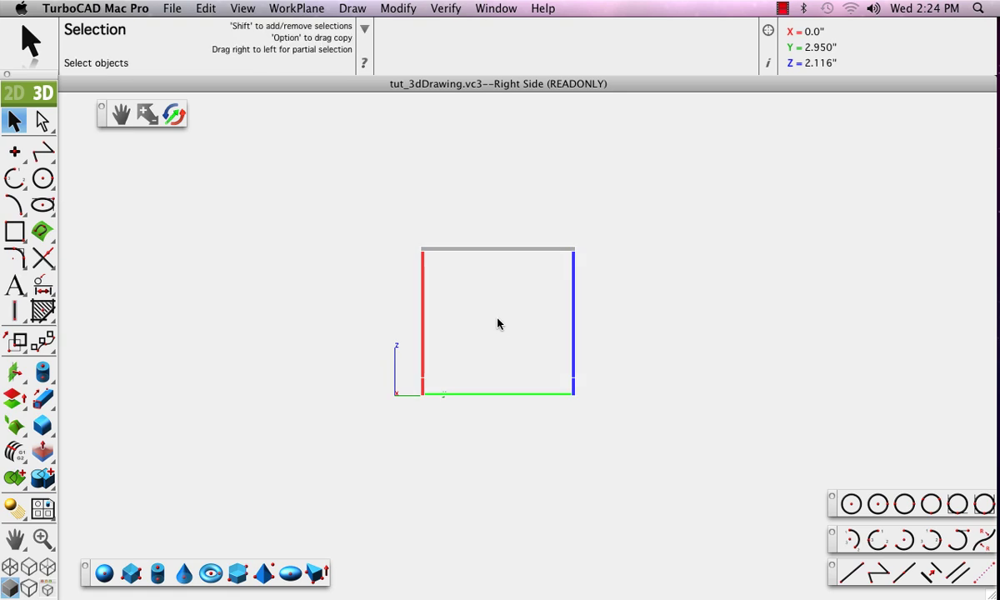
- Show the model in Trimetric view with the work-plane grid on, panned and zoomed out
left_click(253, 9)
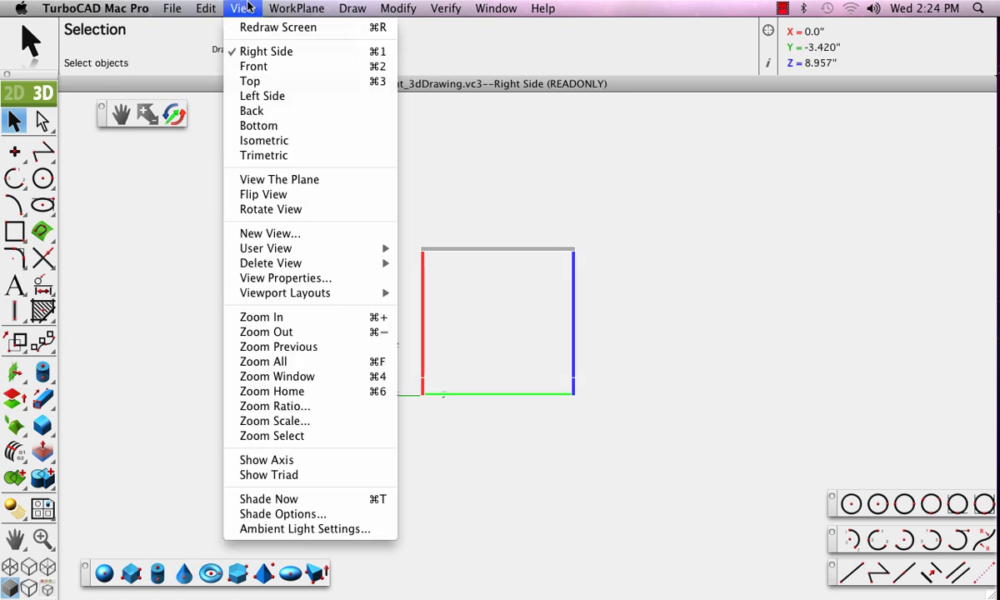
left_click(263, 156)
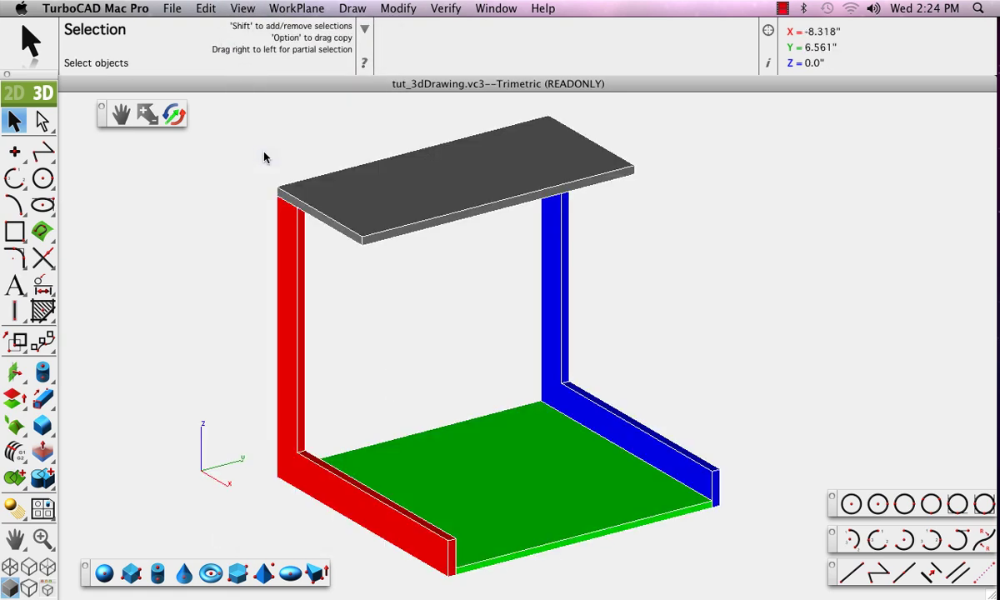
left_click(242, 8)
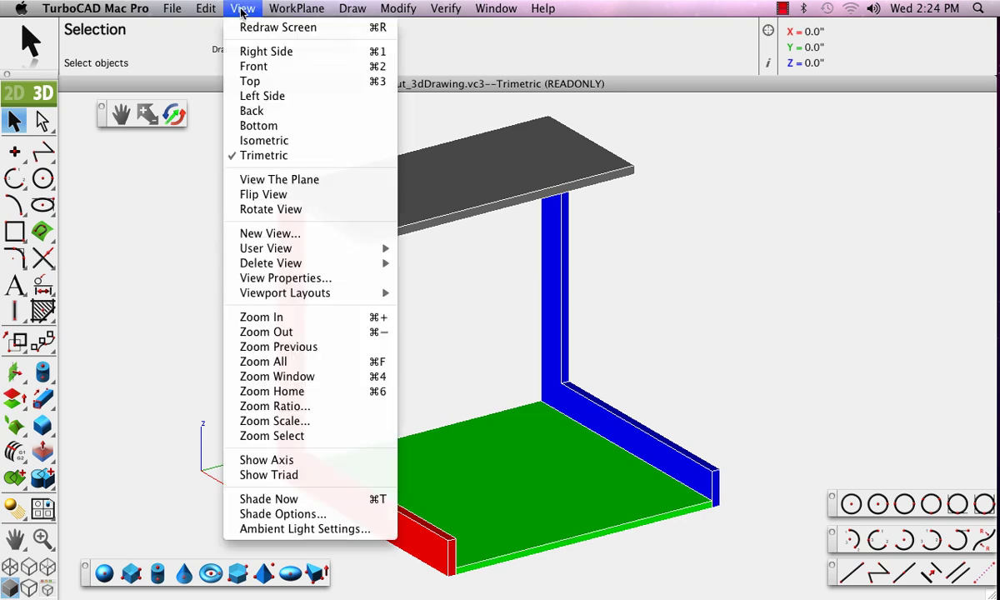
mouse_move(277, 14)
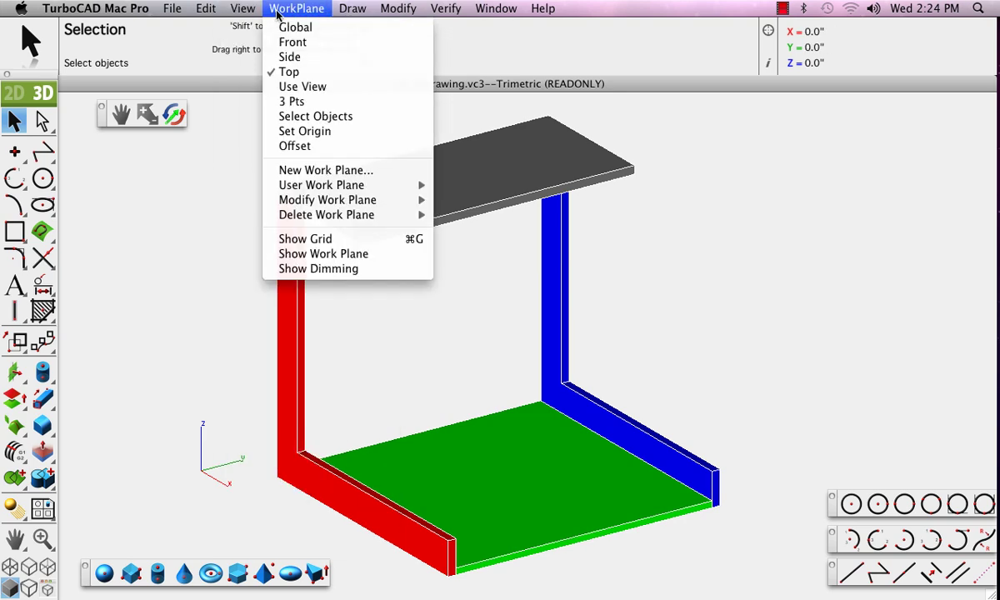
left_click(304, 238)
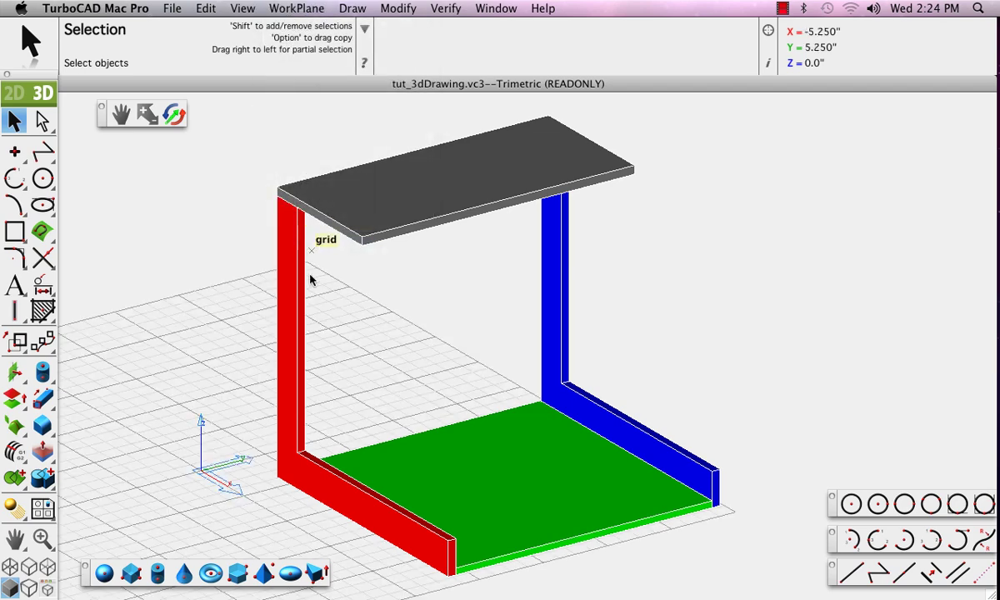
middle_click_drag(272, 352, 437, 374)
scroll(404, 356, "down", 3)
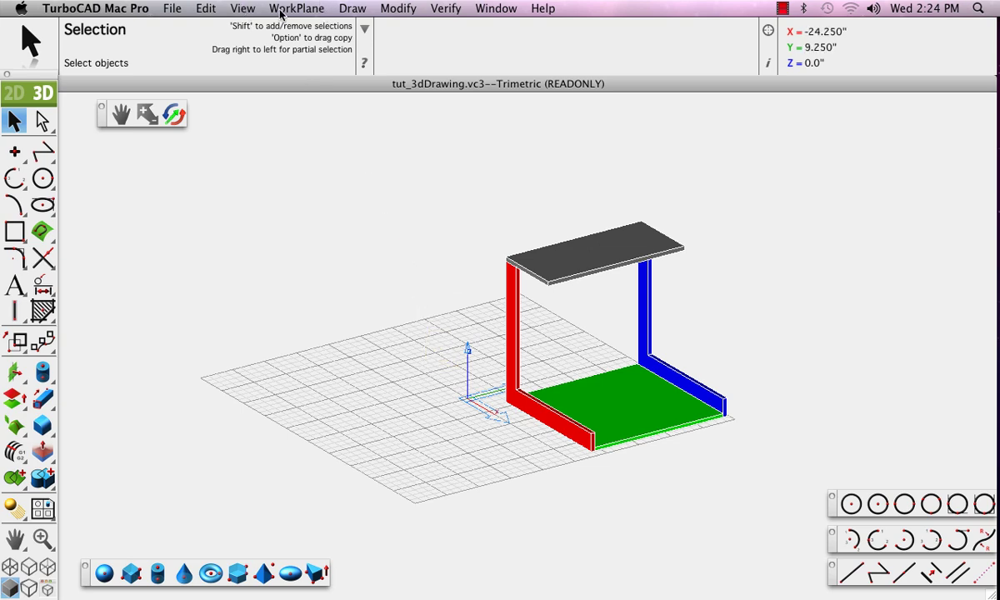
- Keep the work plane set to Top
left_click(243, 10)
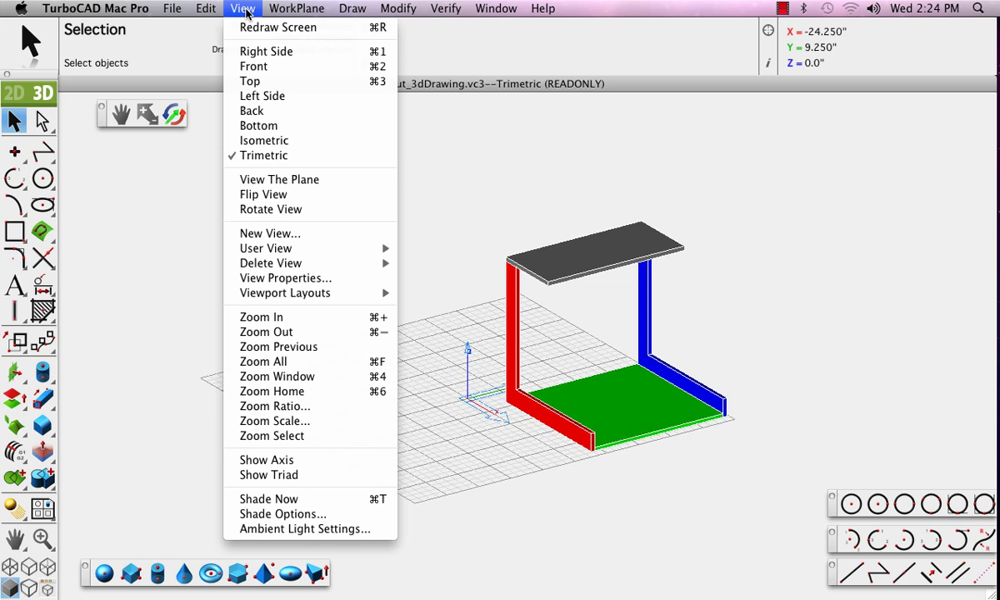
mouse_move(283, 12)
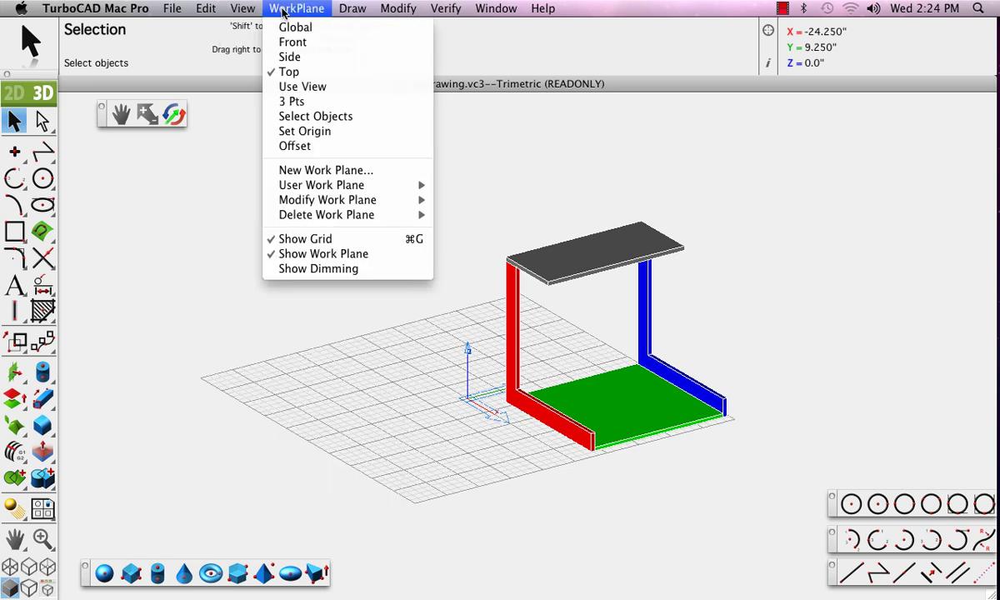
left_click(291, 72)
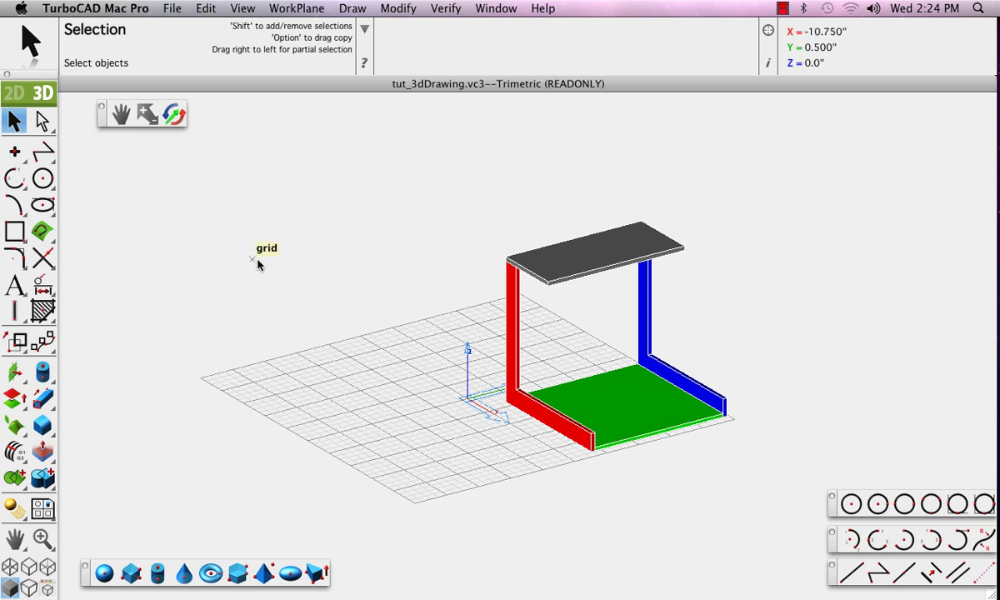
- Draw a 2-inch-tall, 1-inch-diameter upright cylinder on the grid with Cylinder Two Point
left_click(157, 576)
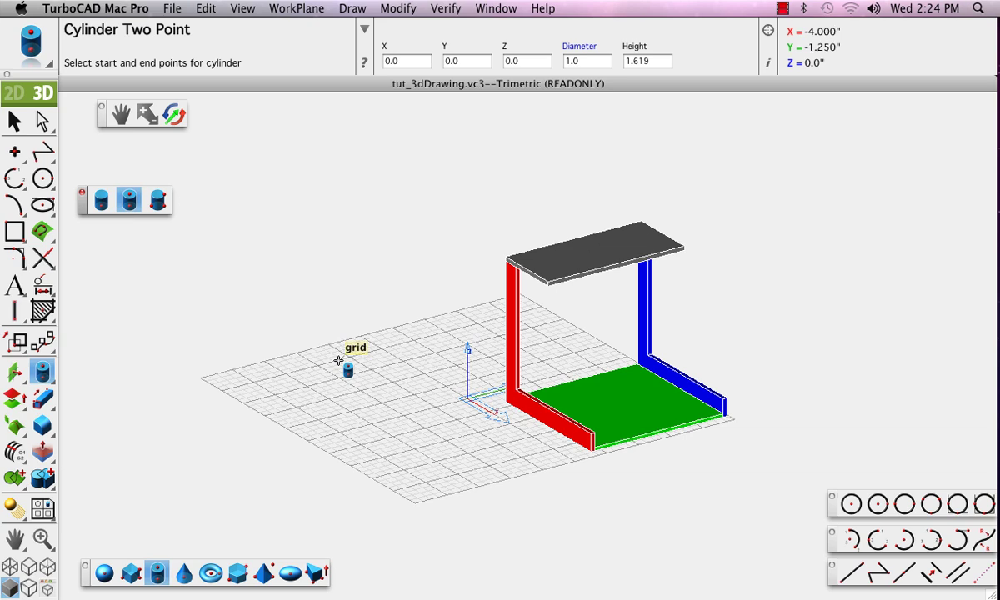
left_click(381, 348)
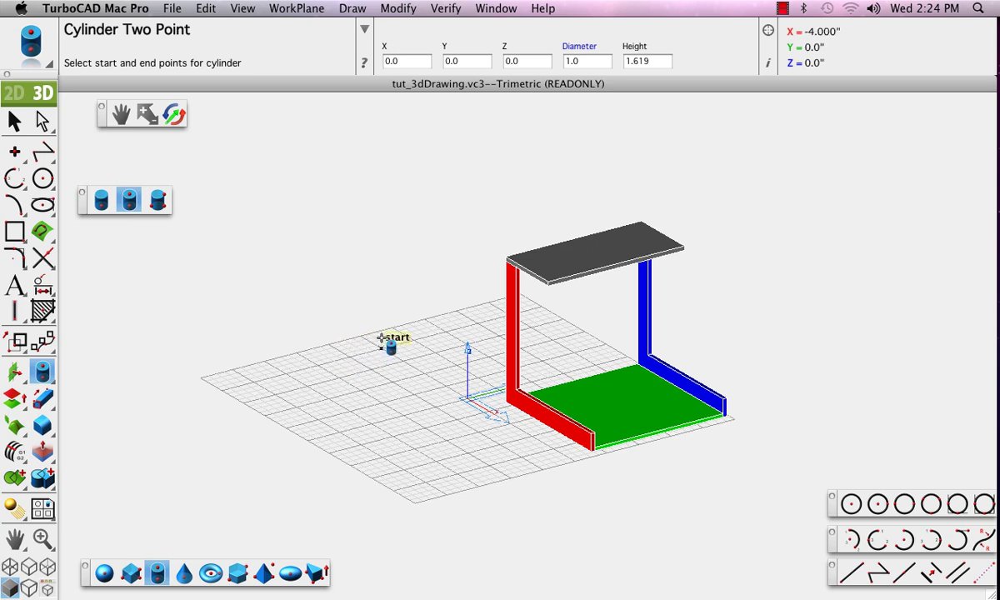
left_click(382, 278)
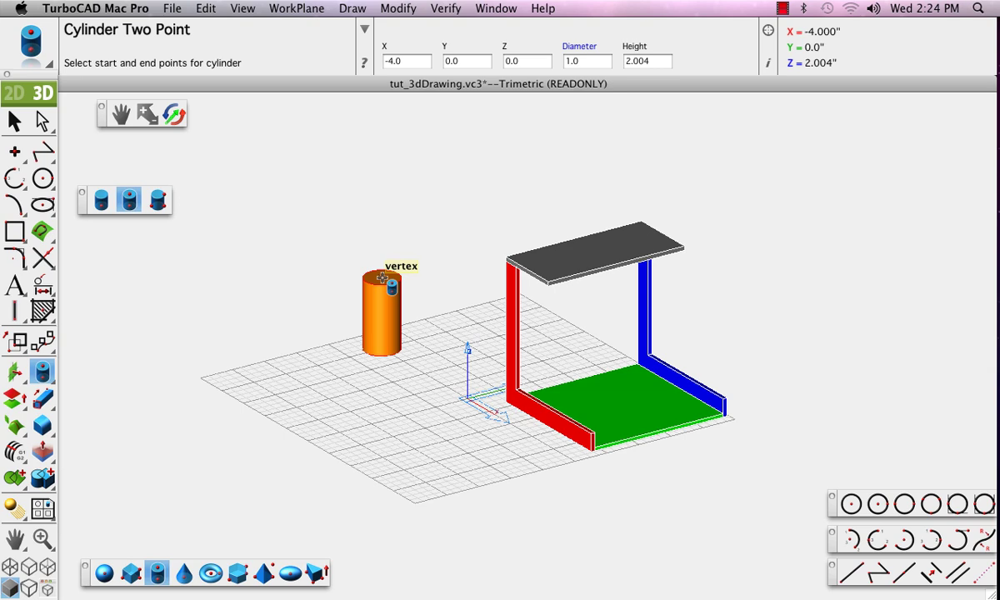
- Make Side the active work plane
left_click(288, 9)
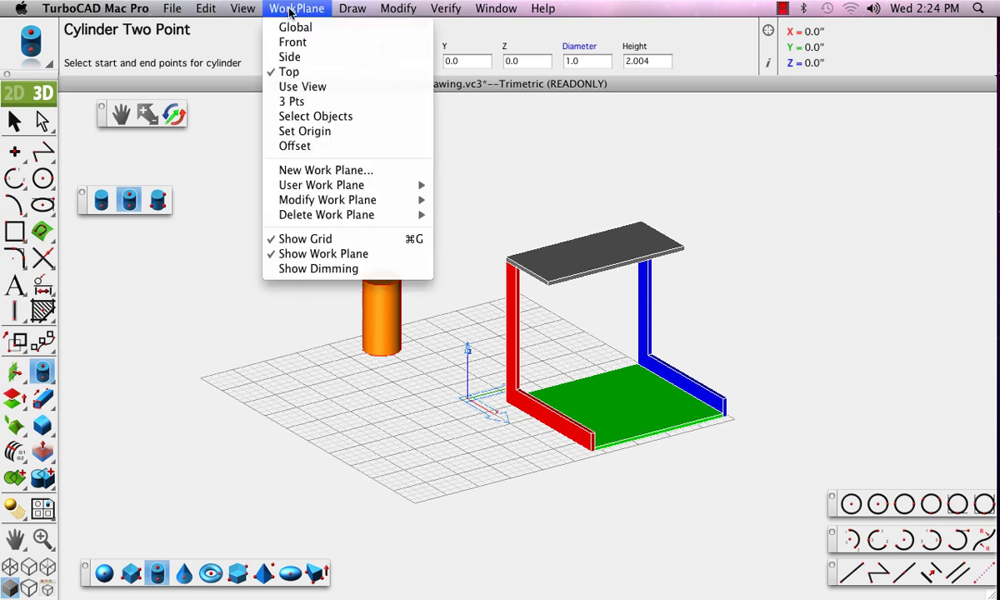
left_click(289, 11)
left_click(289, 10)
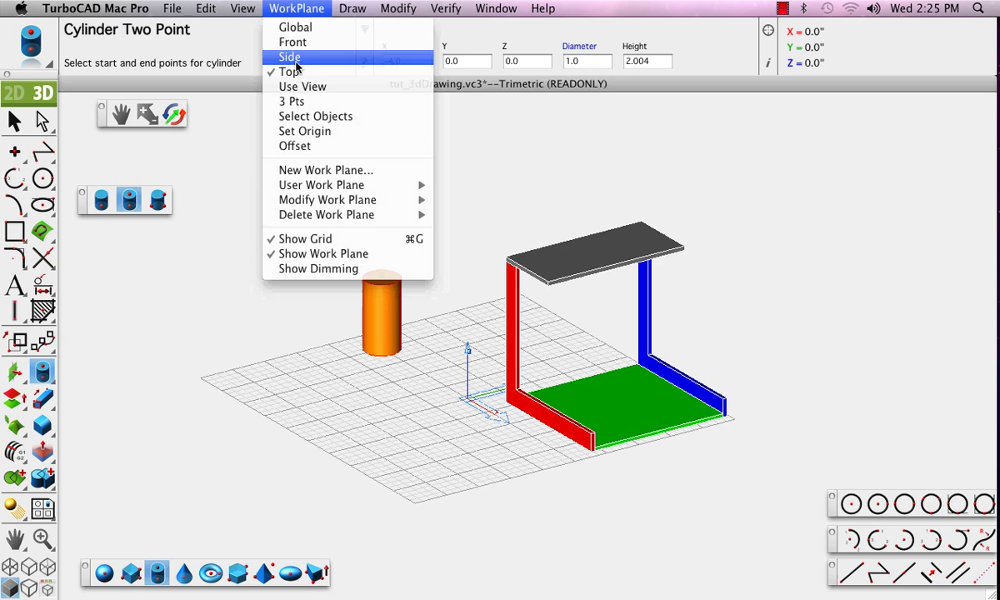
left_click(290, 57)
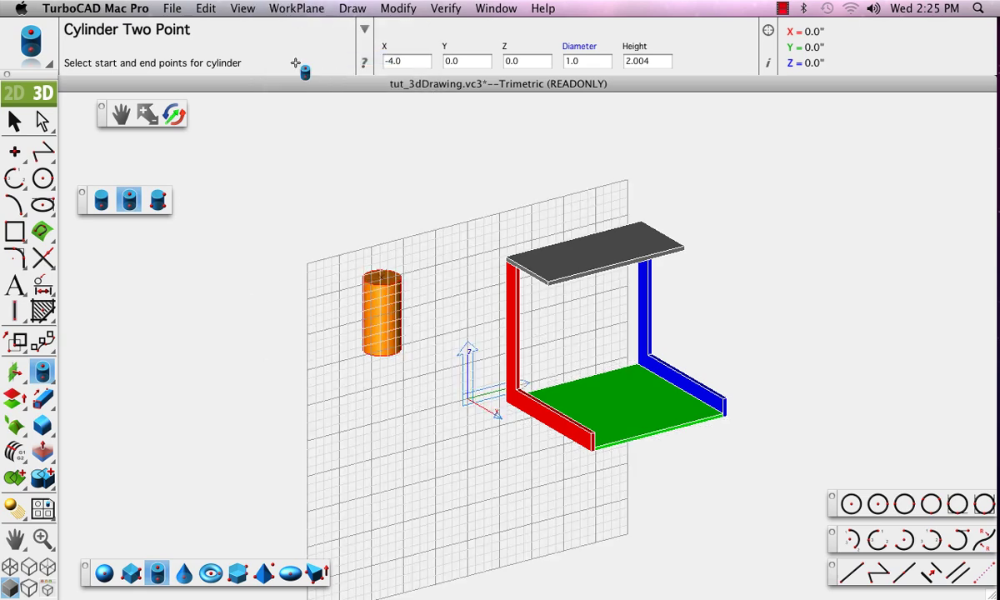
- Place two horizontal 1-inch cylinders on the side plane with Cylinder One Point
left_click(100, 200)
middle_click_drag(283, 426, 508, 459)
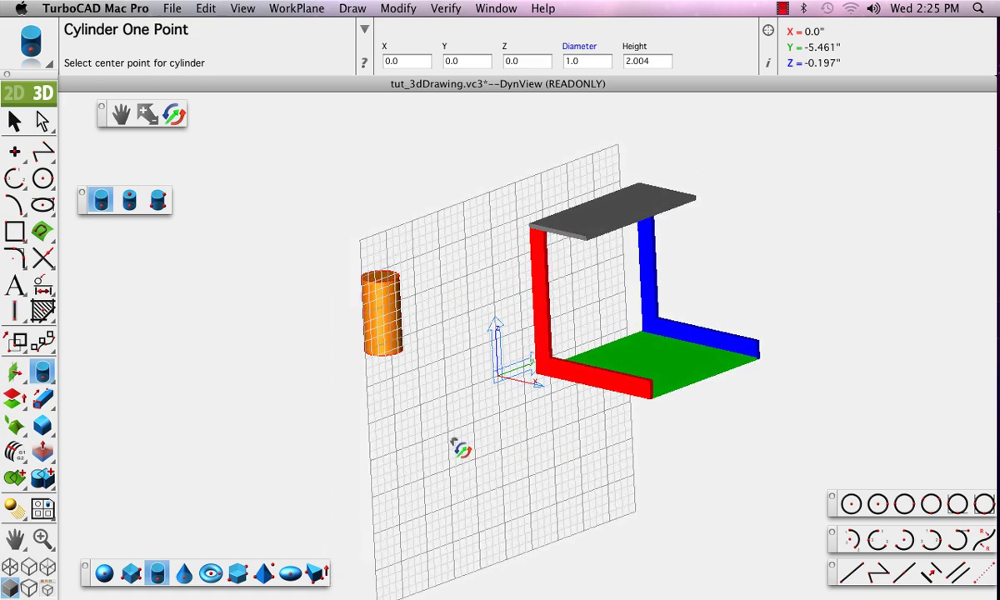
mouse_move(461, 450)
left_mouse_down()
mouse_move(426, 449)
mouse_move(480, 455)
mouse_move(433, 454)
left_mouse_up()
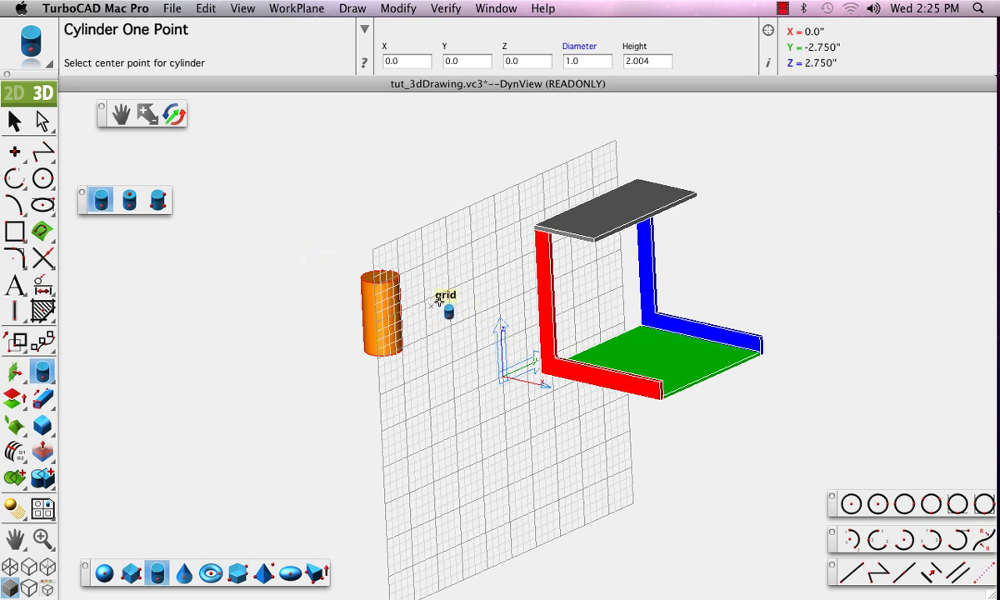
left_click(440, 302)
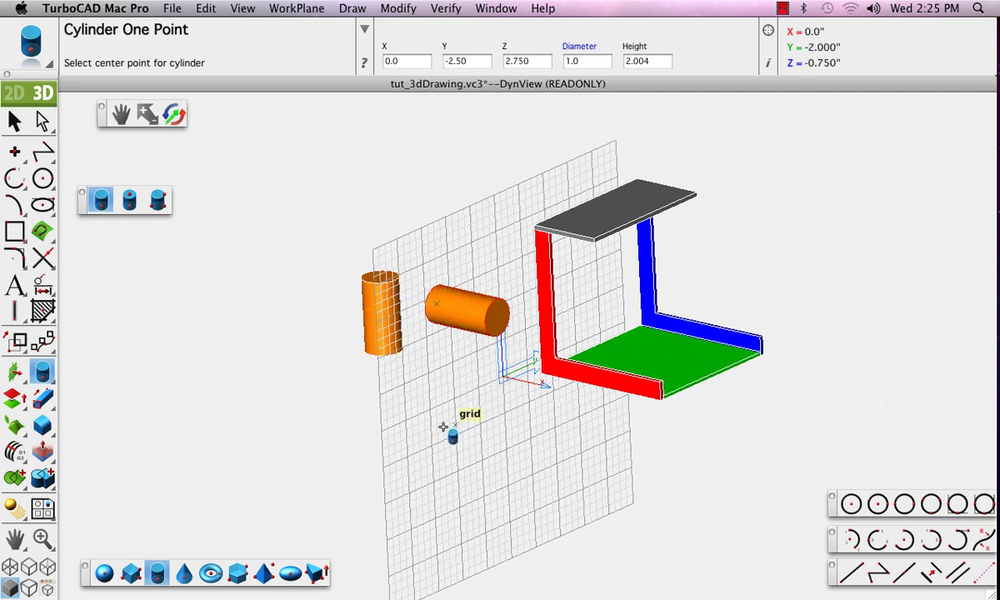
left_click(428, 375)
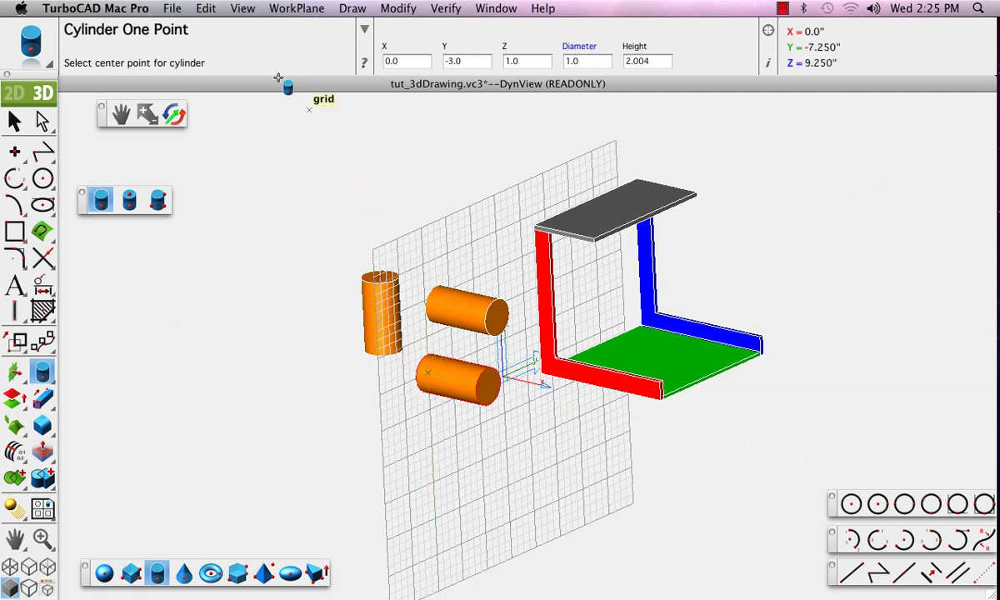
left_click(242, 10)
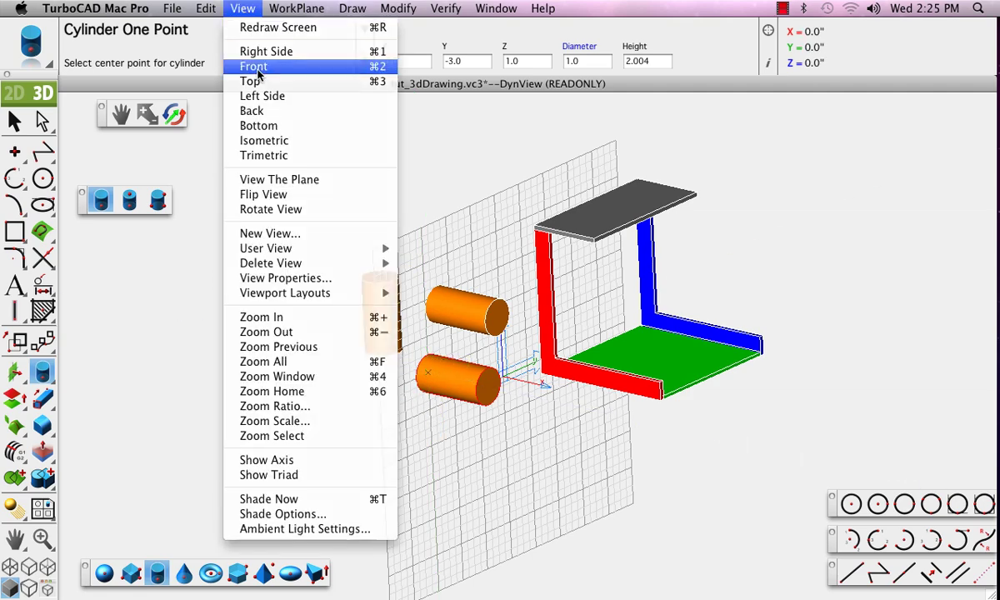
- Switch to the Front view and make Front the active work plane
left_click(244, 66)
middle_click_drag(319, 415, 250, 421)
left_click(295, 8)
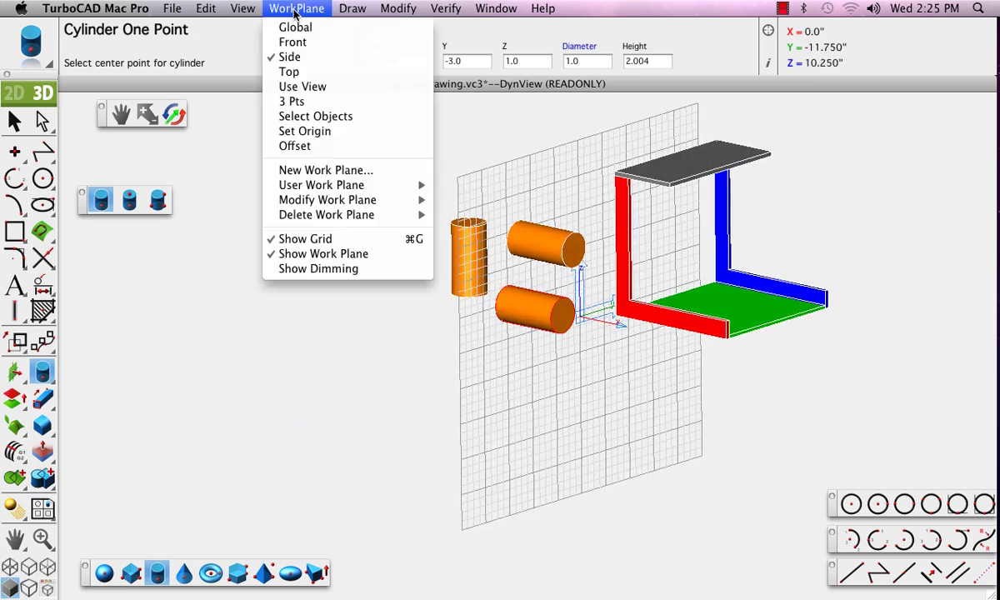
left_click(294, 43)
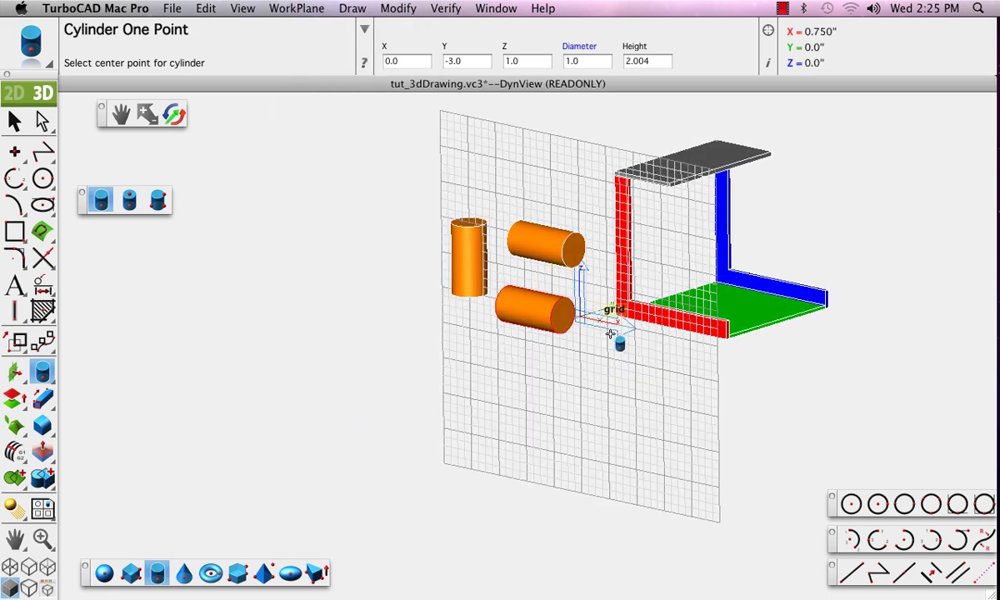
- Place three cylinders: low, near the top, and at the red and green corner
middle_click_drag(616, 342, 596, 377)
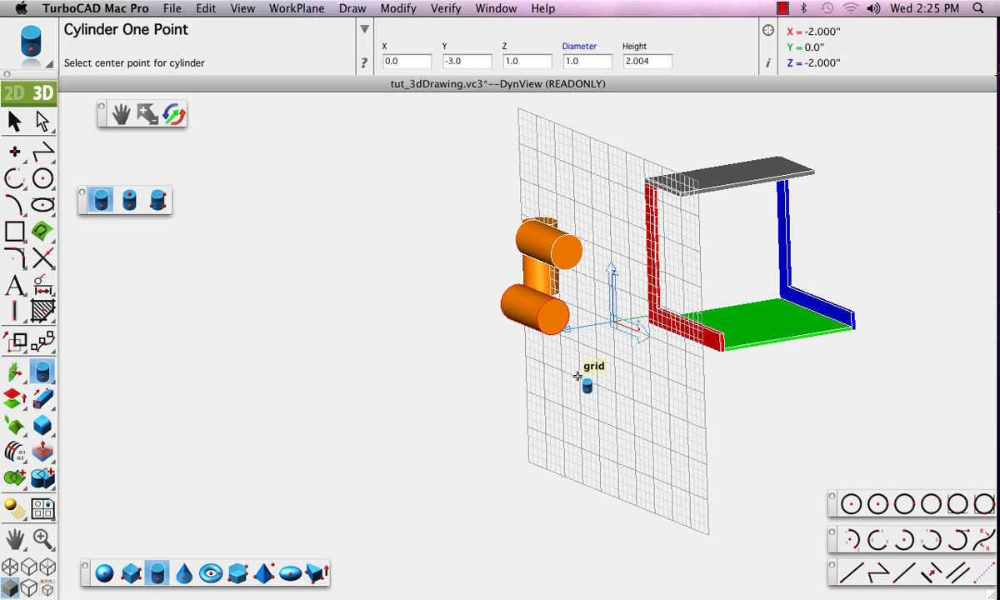
left_click(577, 377)
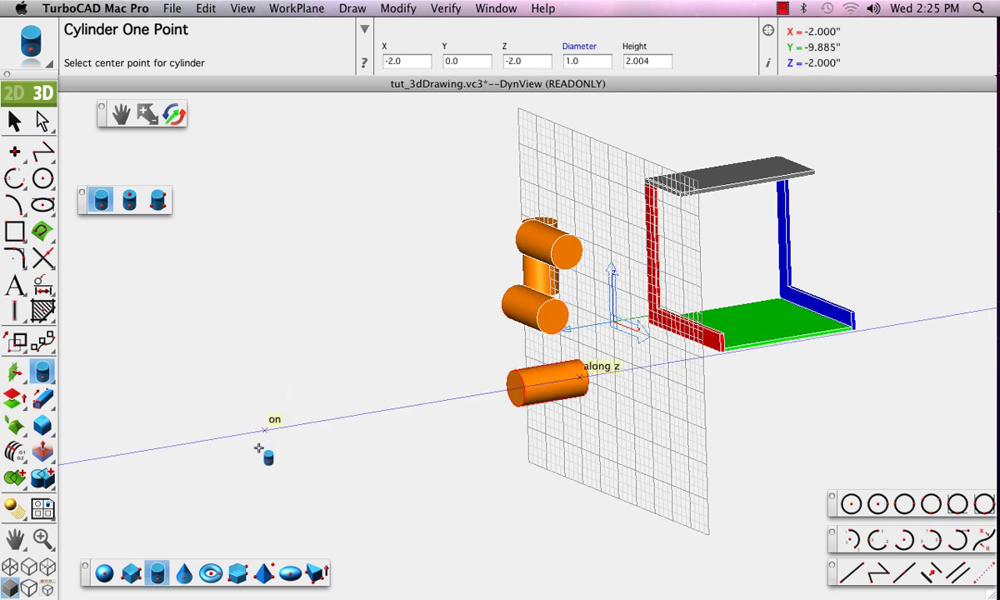
left_click(526, 157)
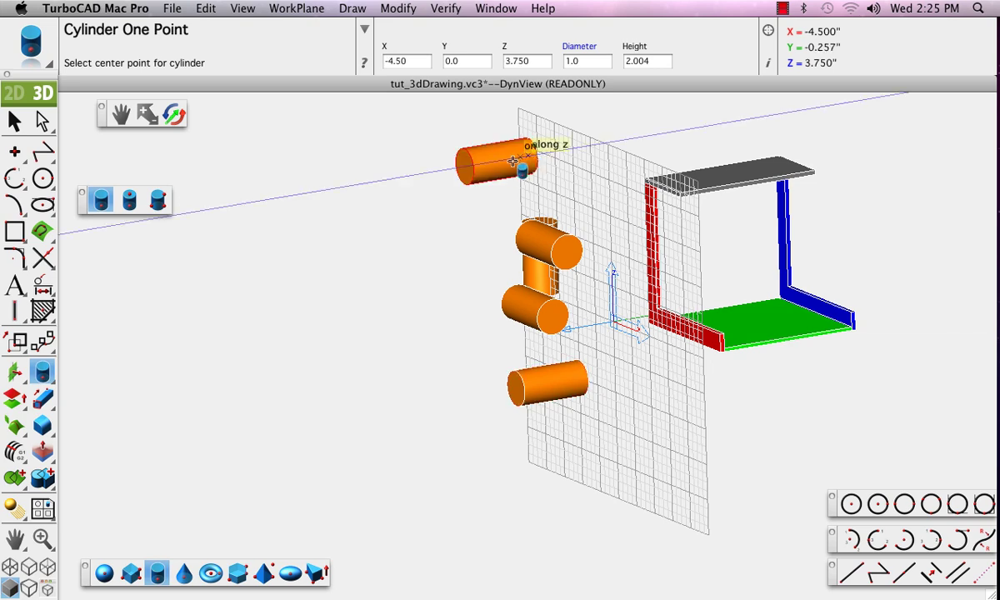
left_click(719, 337)
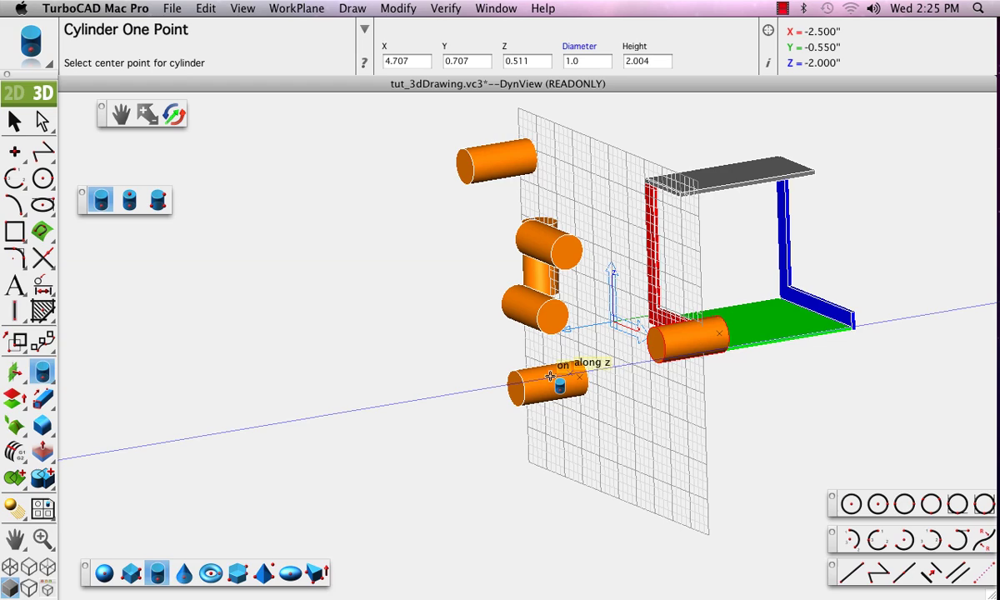
mouse_move(749, 416)
middle_mouse_down()
mouse_move(684, 441)
mouse_move(648, 424)
mouse_move(670, 420)
mouse_move(683, 373)
mouse_move(714, 404)
mouse_move(697, 431)
mouse_move(758, 435)
mouse_move(742, 425)
middle_mouse_up()
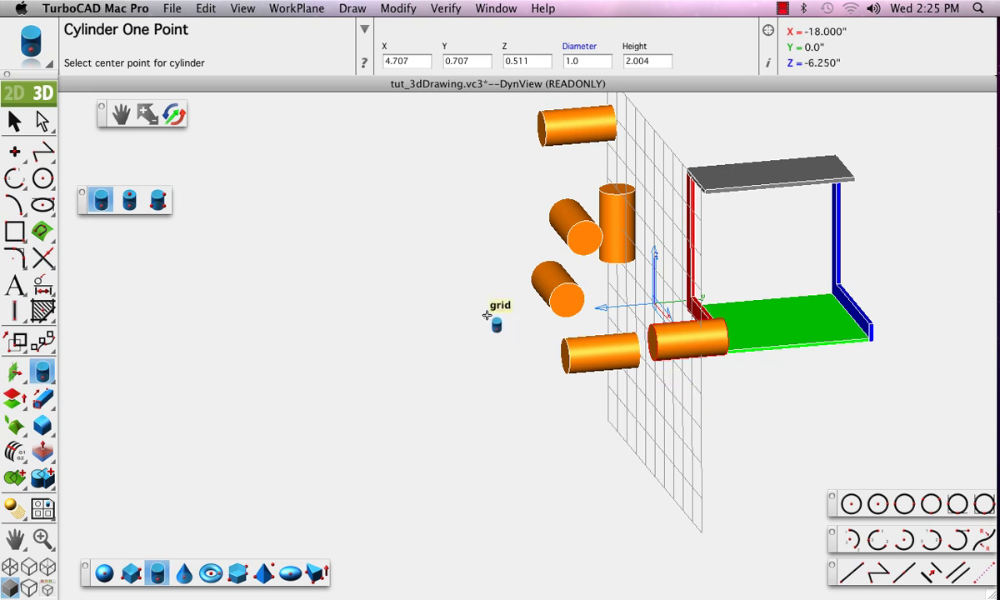
left_click(177, 14)
left_click(181, 30)
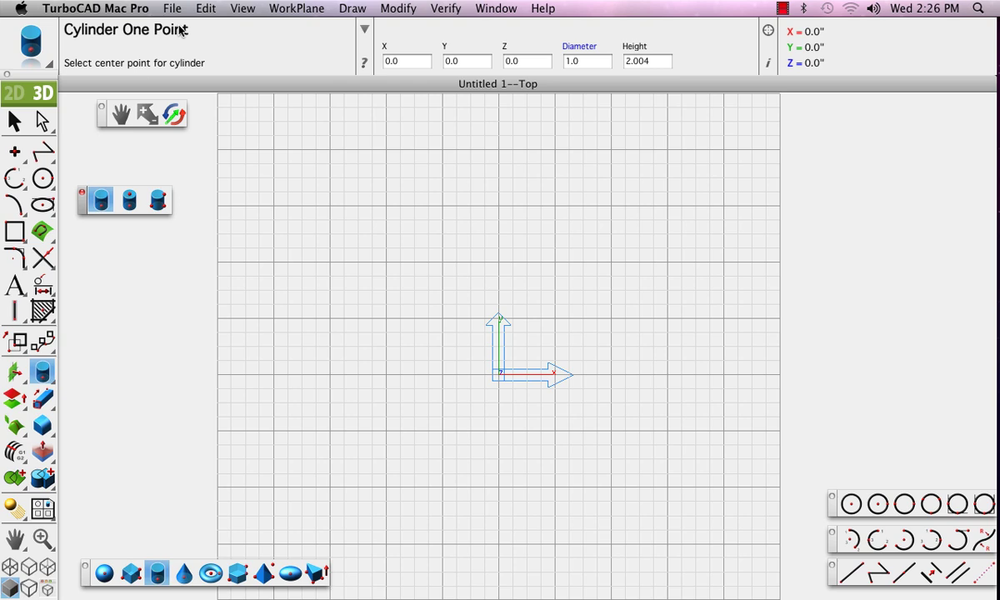
left_click(296, 10)
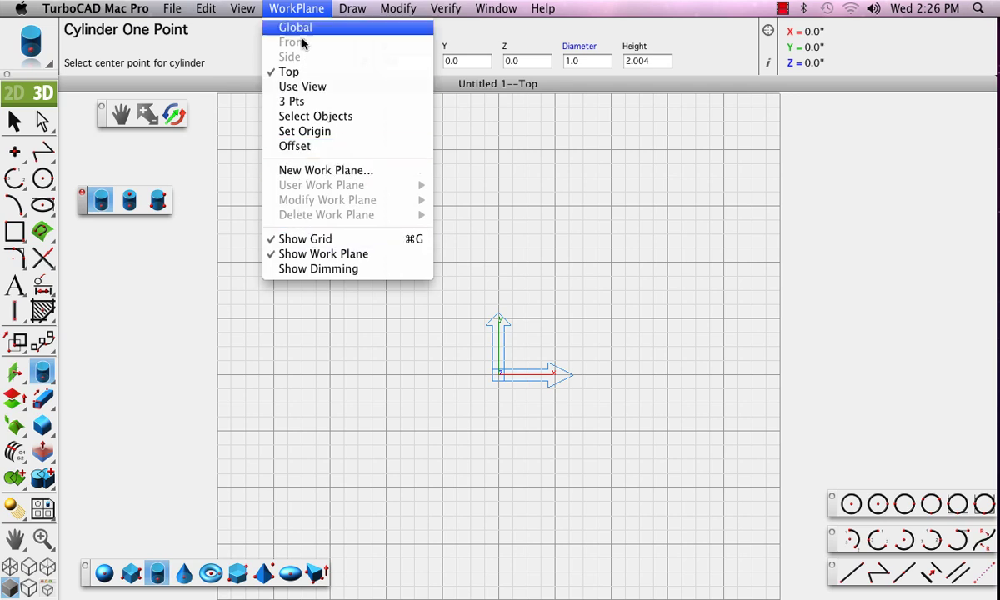
left_click(298, 8)
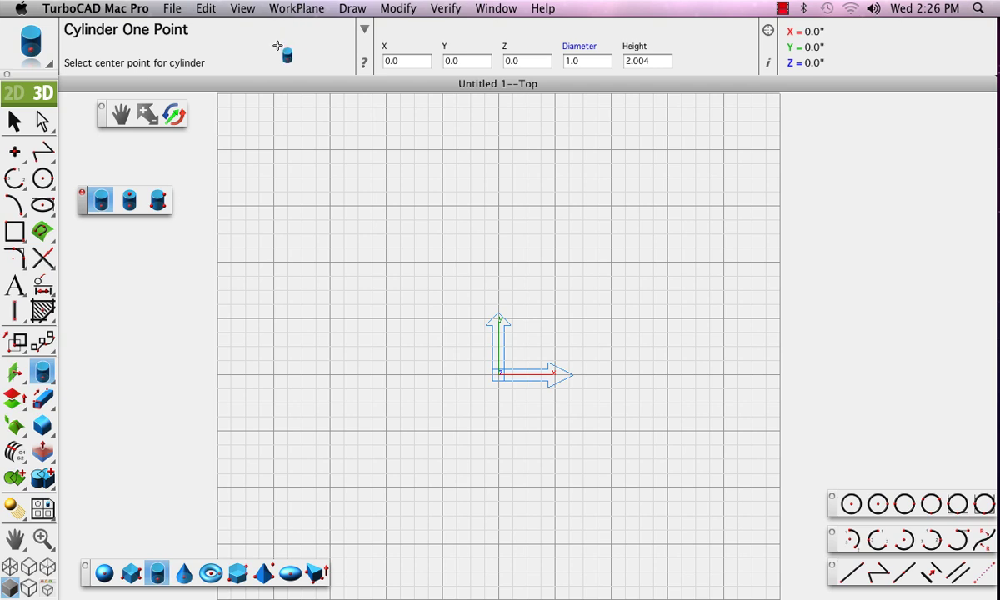
- Float the Block tools above the 3D toolbar and choose Block Diagonals
left_click(131, 573)
left_click(157, 574)
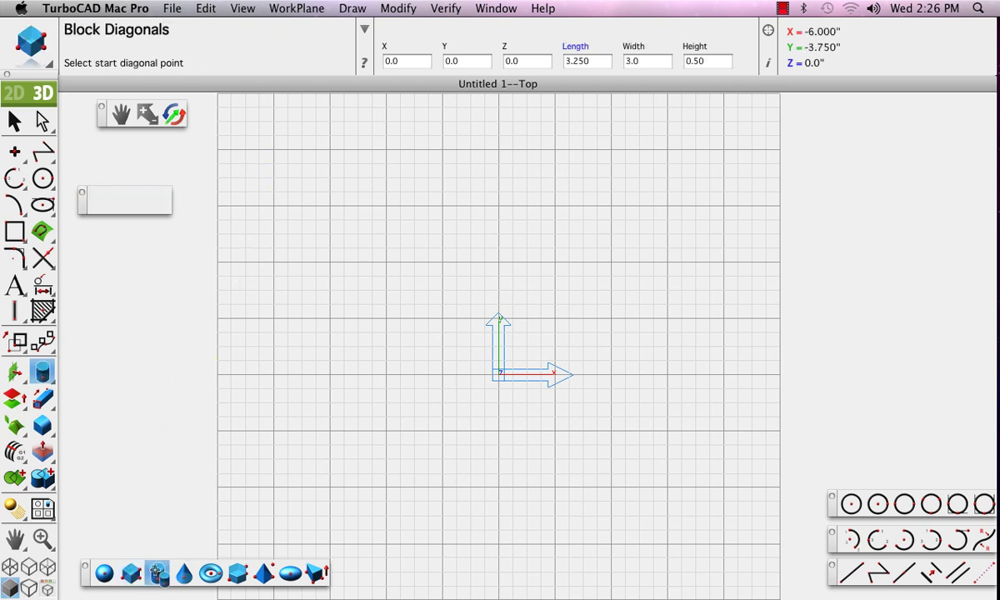
left_click(131, 574)
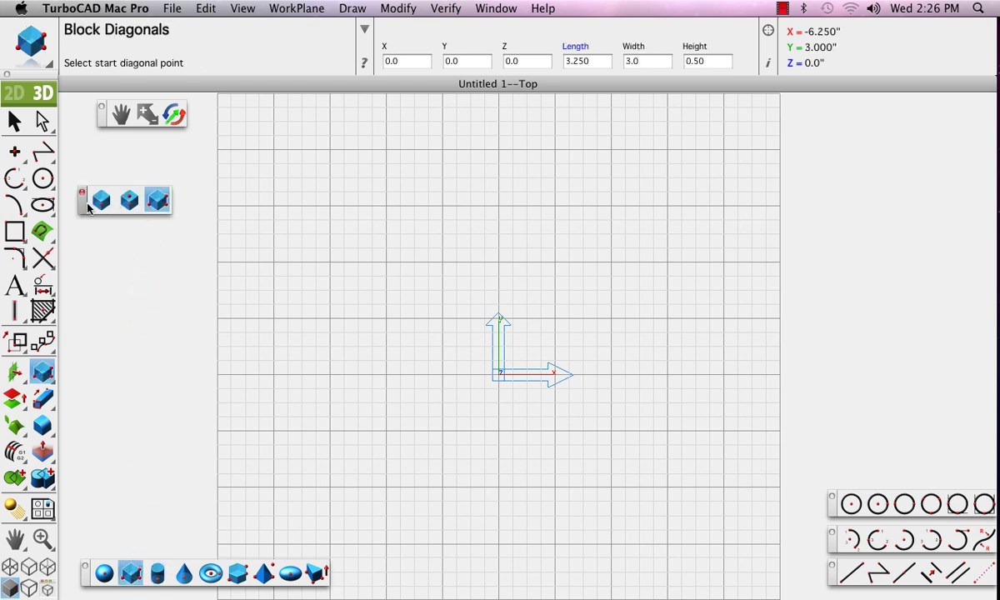
left_click_drag(87, 208, 87, 545)
left_click(106, 540)
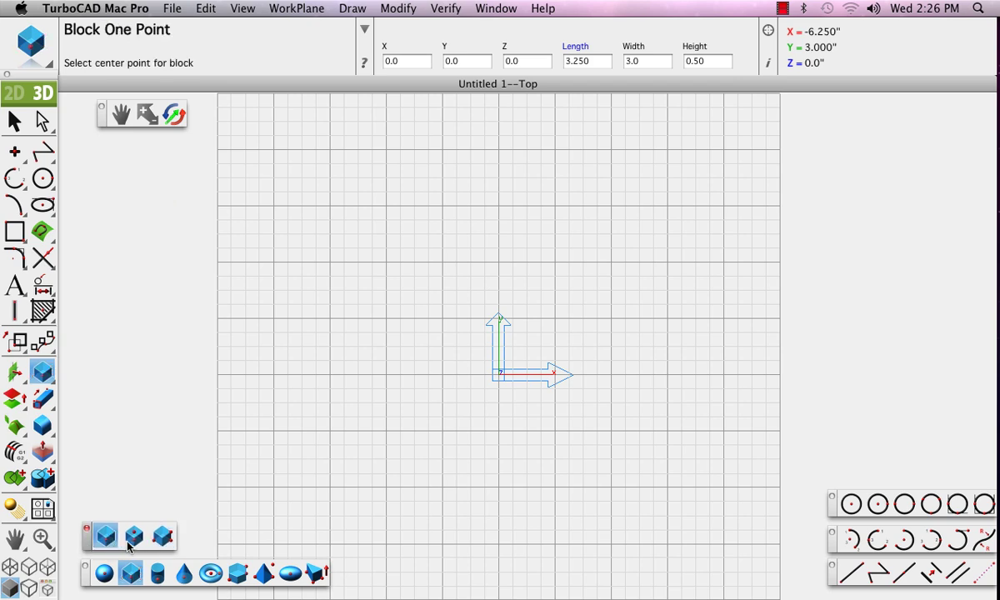
left_click(134, 537)
left_click(156, 540)
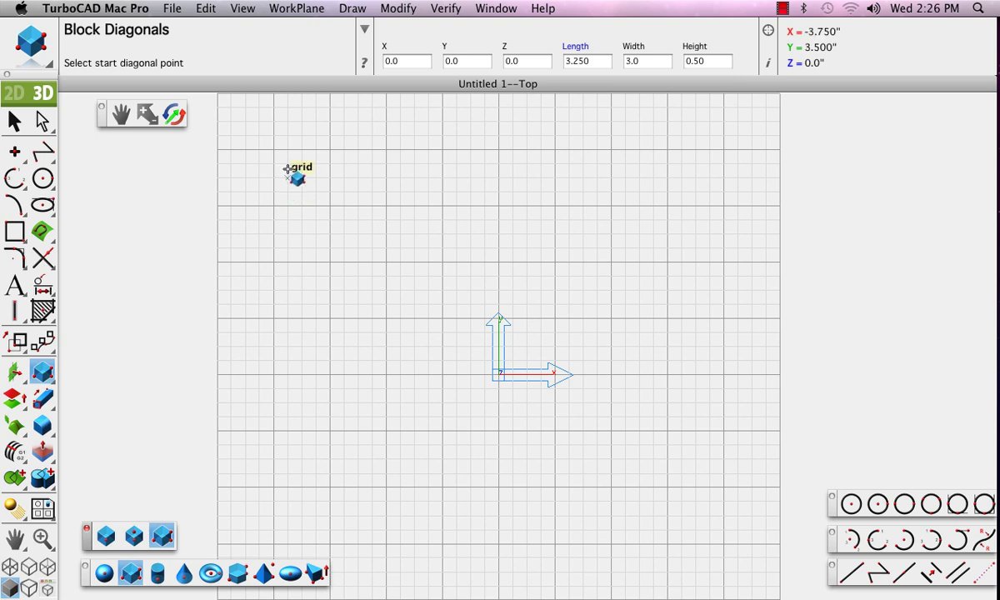
left_click(238, 10)
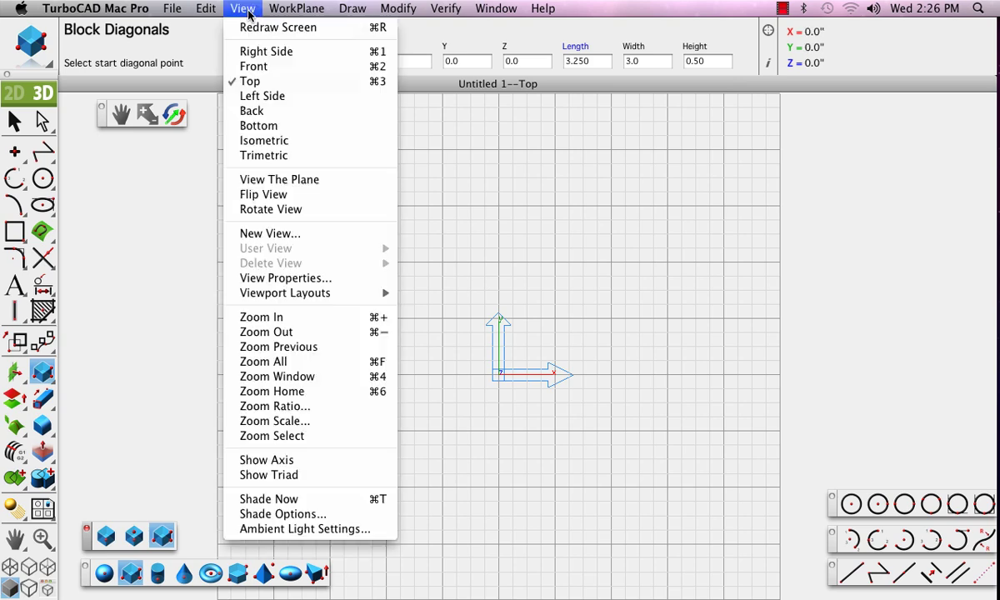
- Switch to Trimetric view and draw a flat slab at the left of the grid
left_click(265, 155)
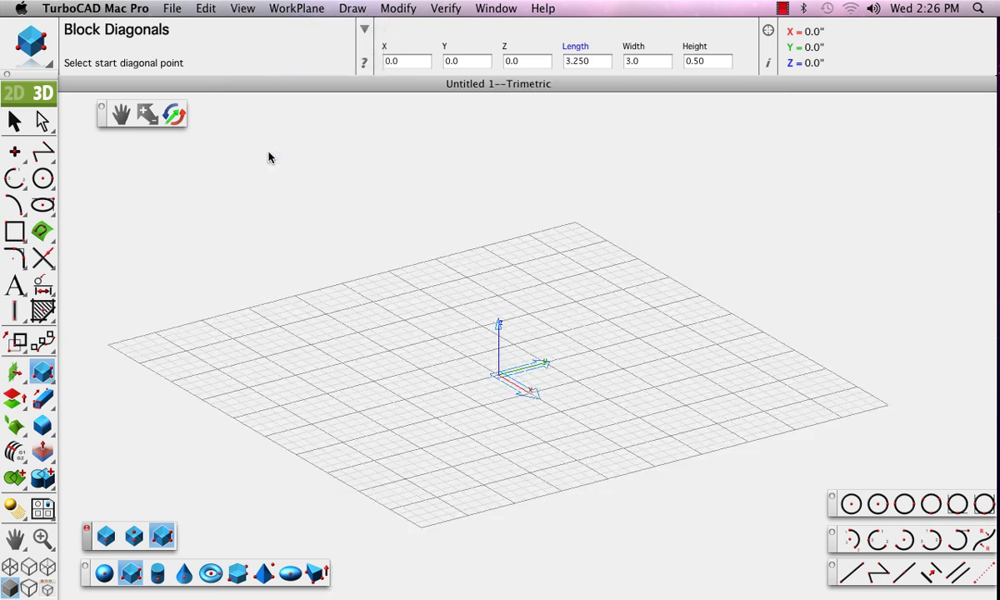
left_click(187, 348)
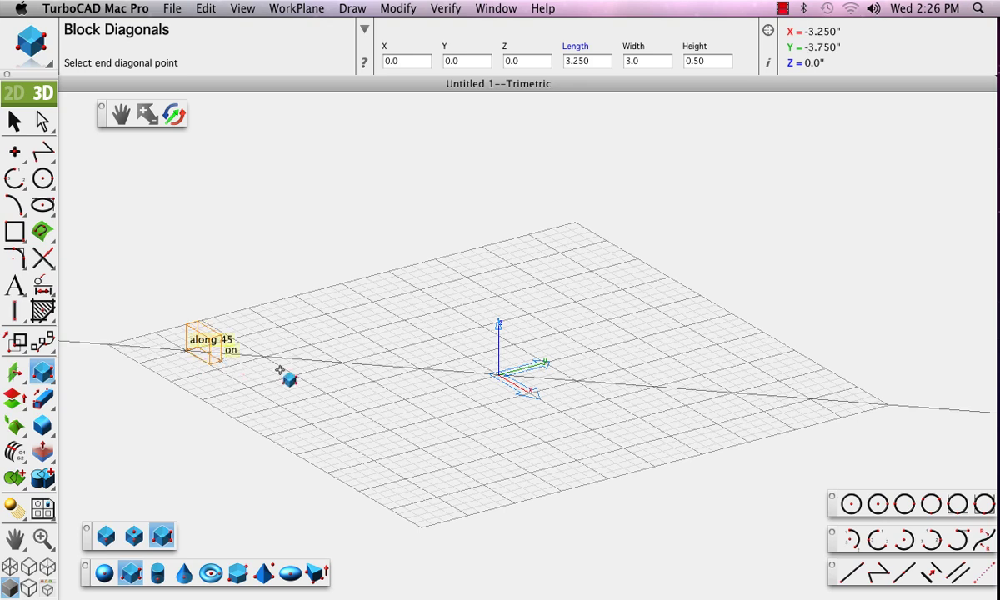
left_click(350, 365)
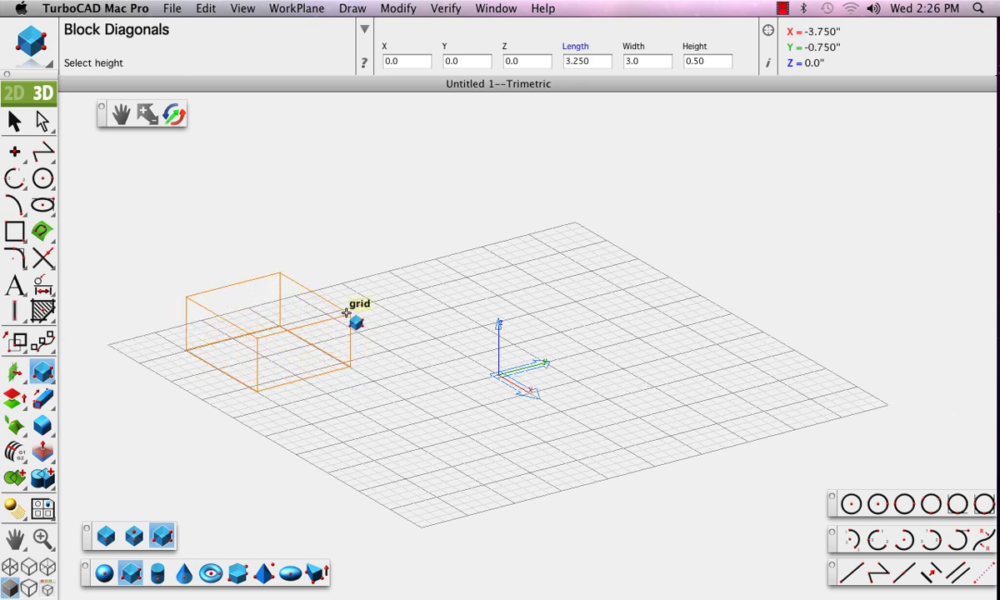
left_click(352, 348)
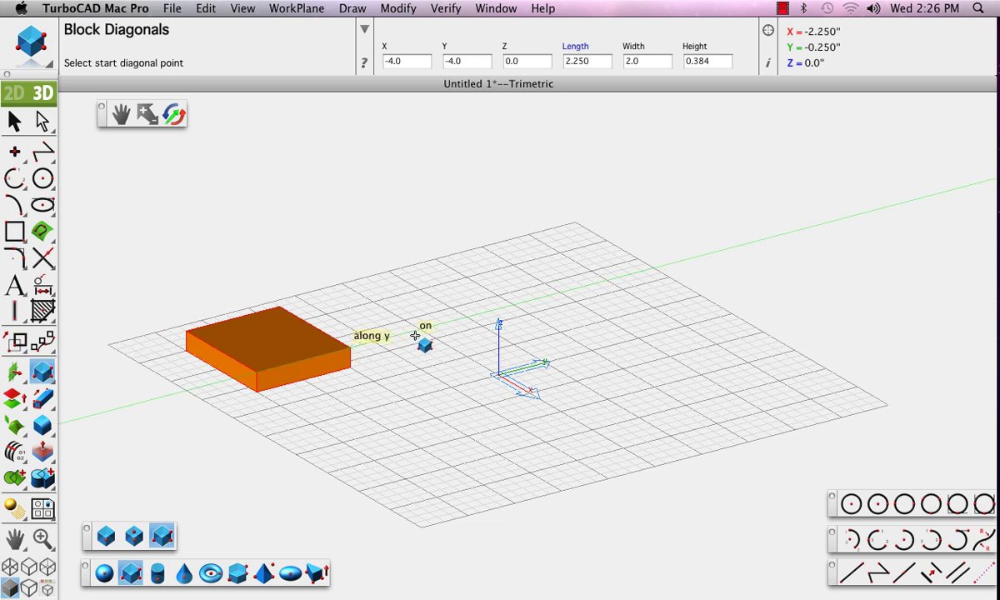
- Draw a tall block at the back and a thin wide plate near the grid centre
left_click(560, 254)
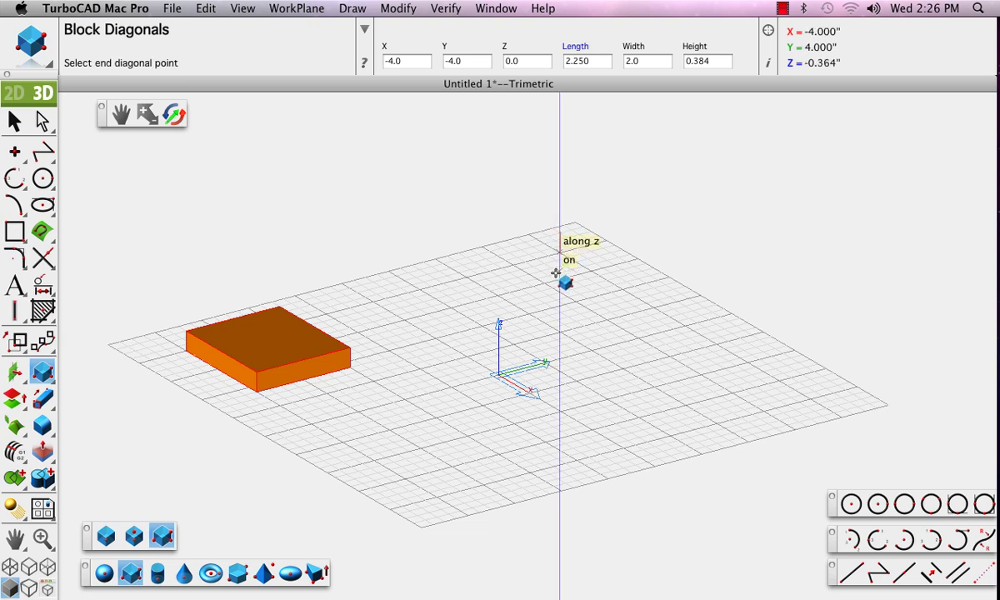
left_click(546, 283)
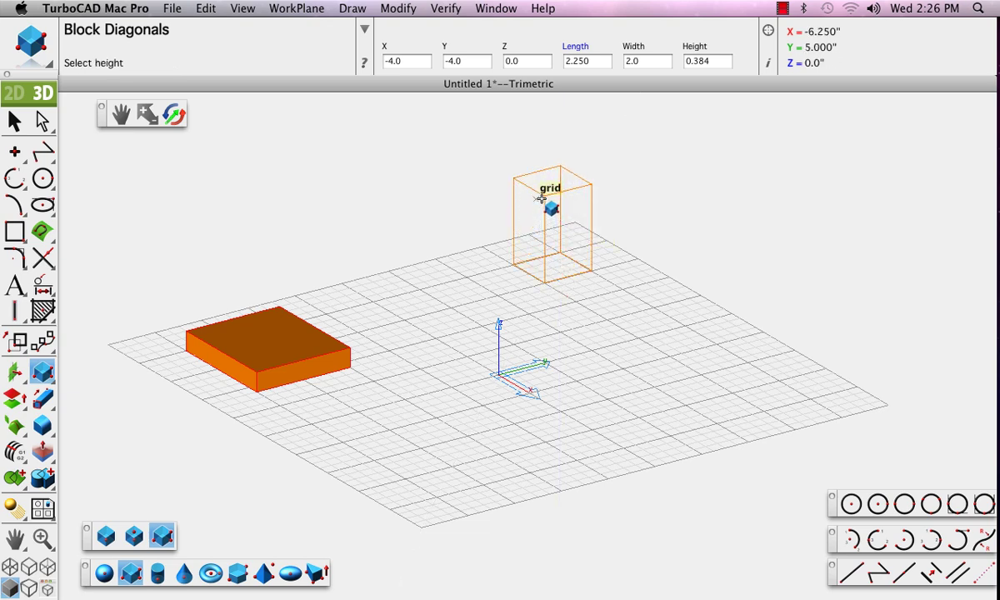
left_click(541, 199)
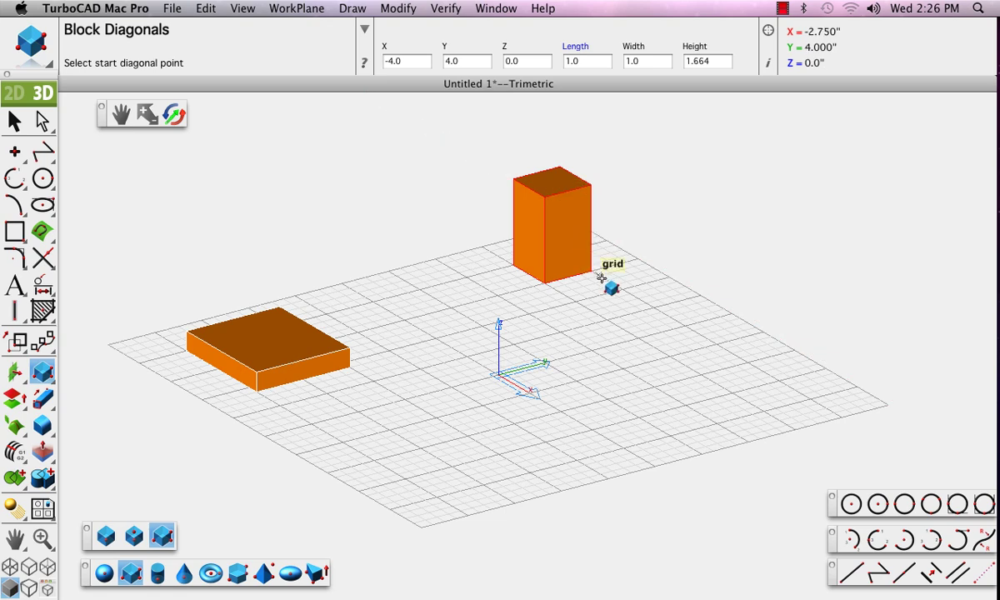
left_click(414, 351)
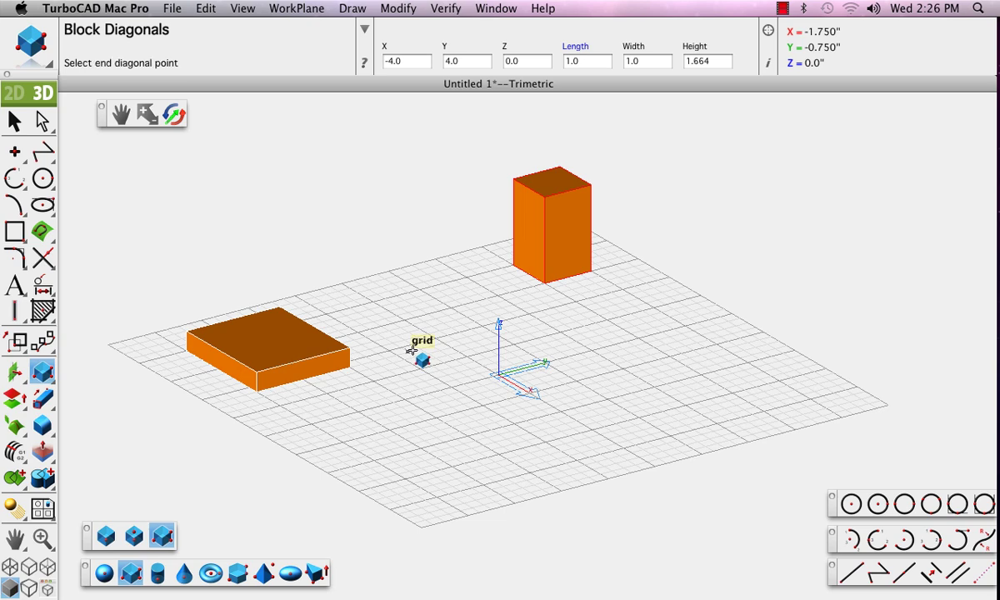
left_click(649, 382)
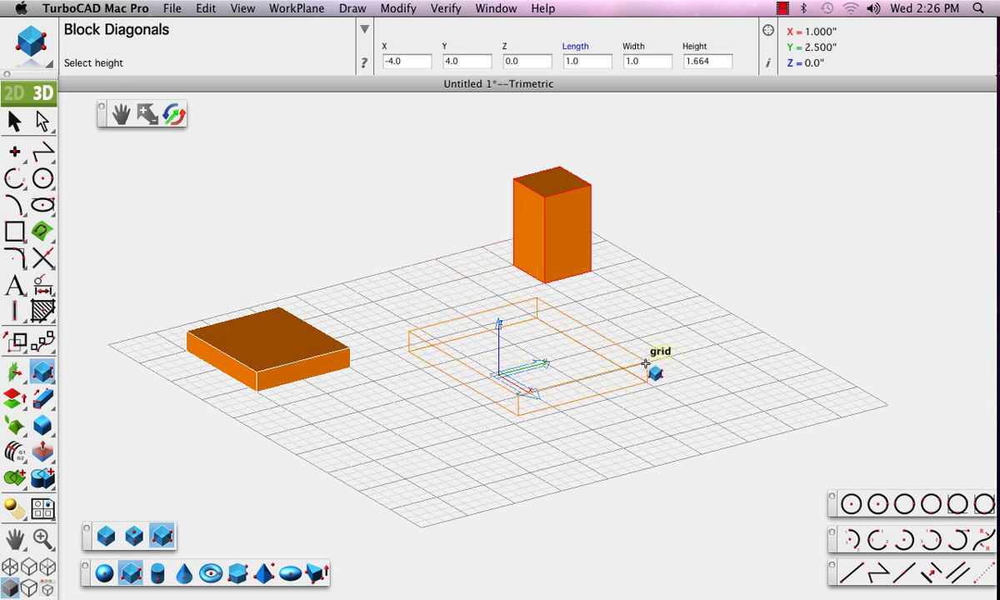
left_click(647, 367)
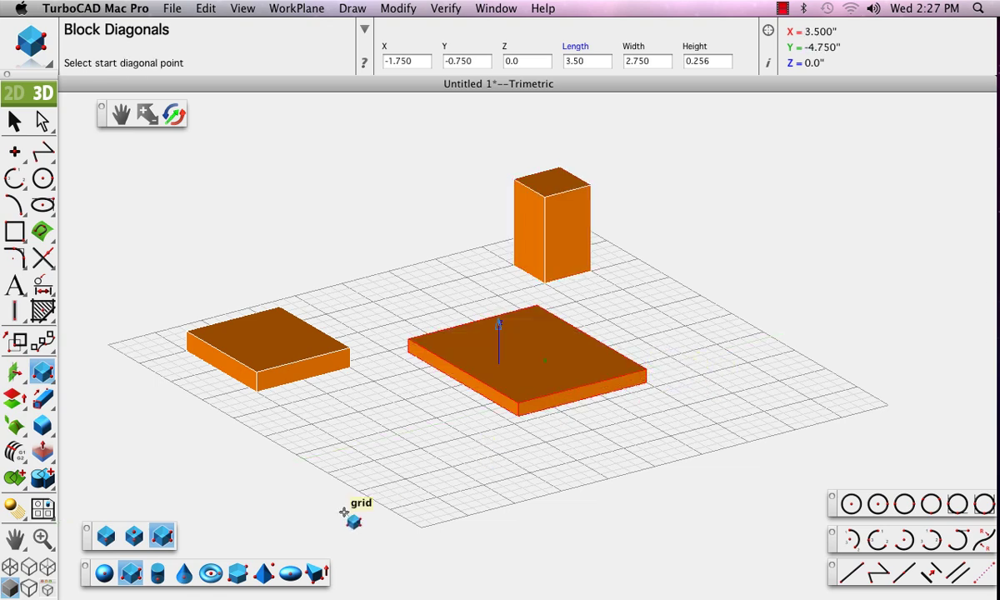
- Place a cylinder at grid point 1, -4 with Cylinder One Point
left_click(158, 573)
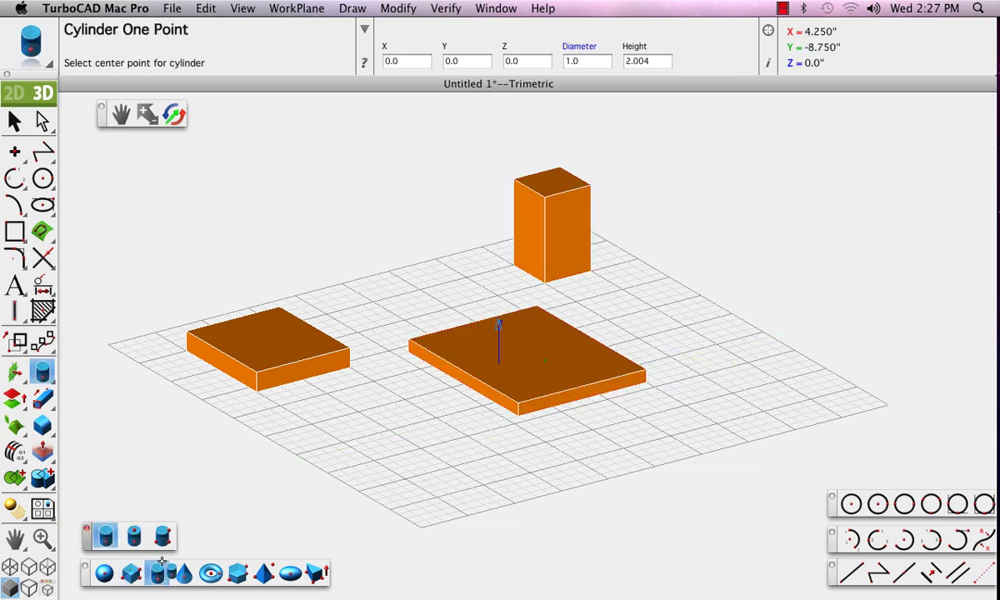
left_click(133, 536)
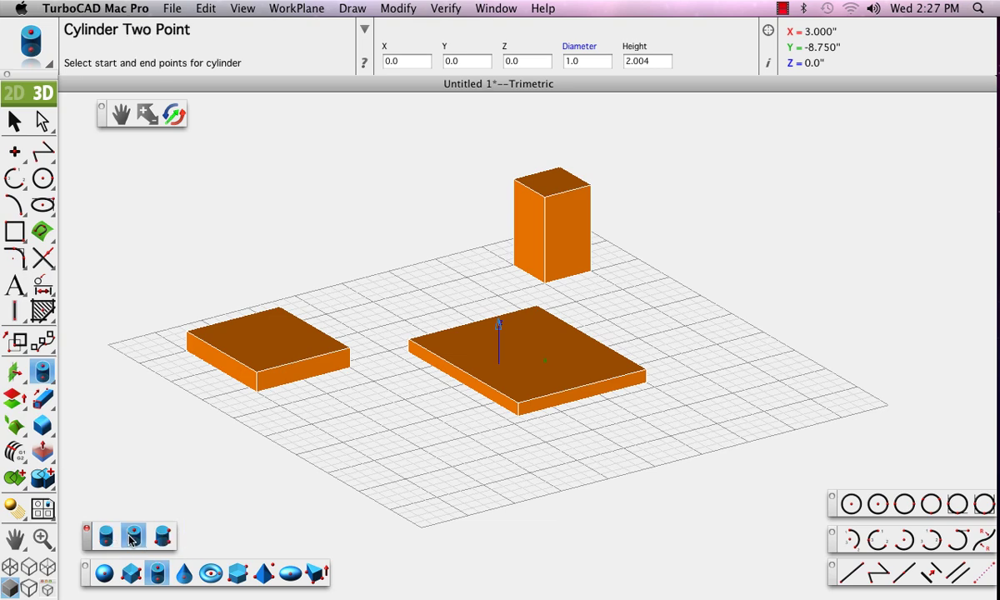
left_click(107, 537)
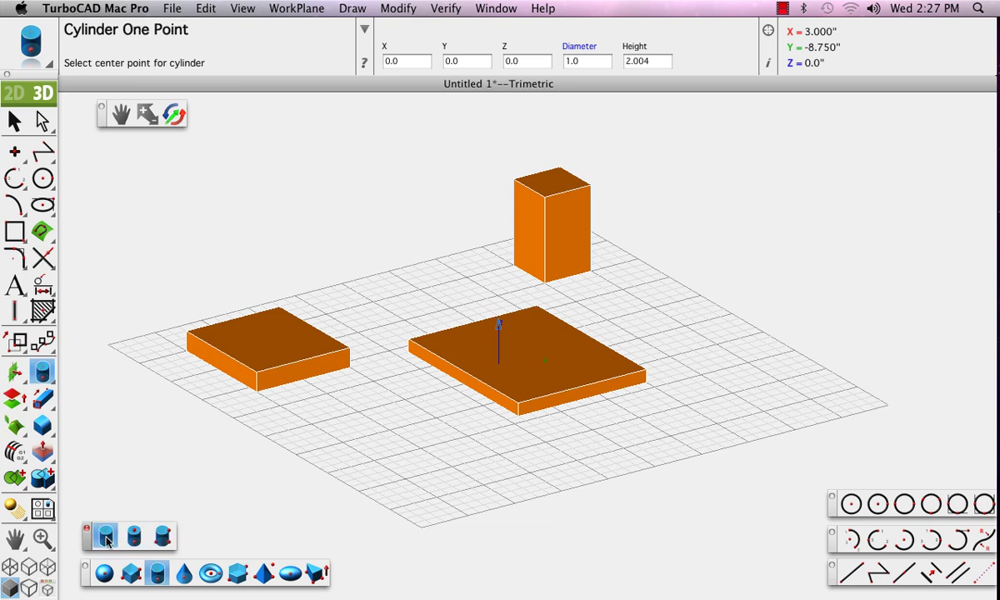
left_click(342, 442)
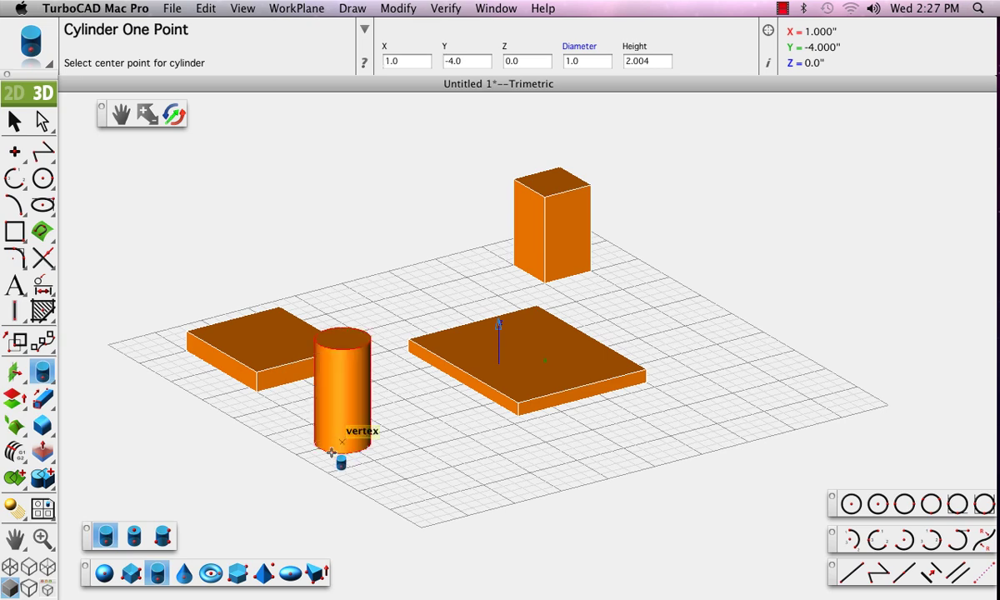
- Draw two stacked cylinders at the right, the lower one 1.128 tall
left_click(134, 539)
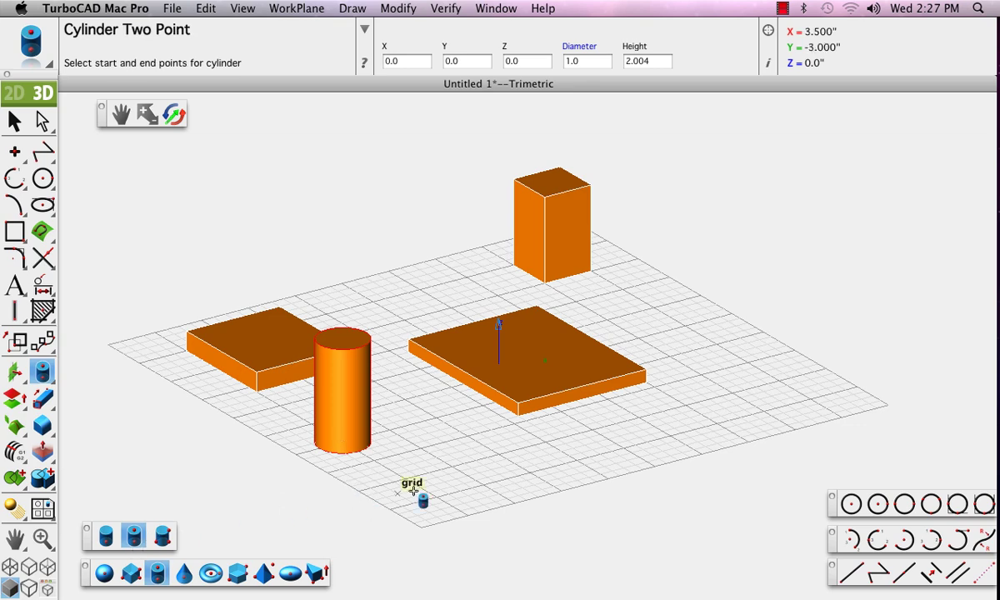
left_click(723, 314)
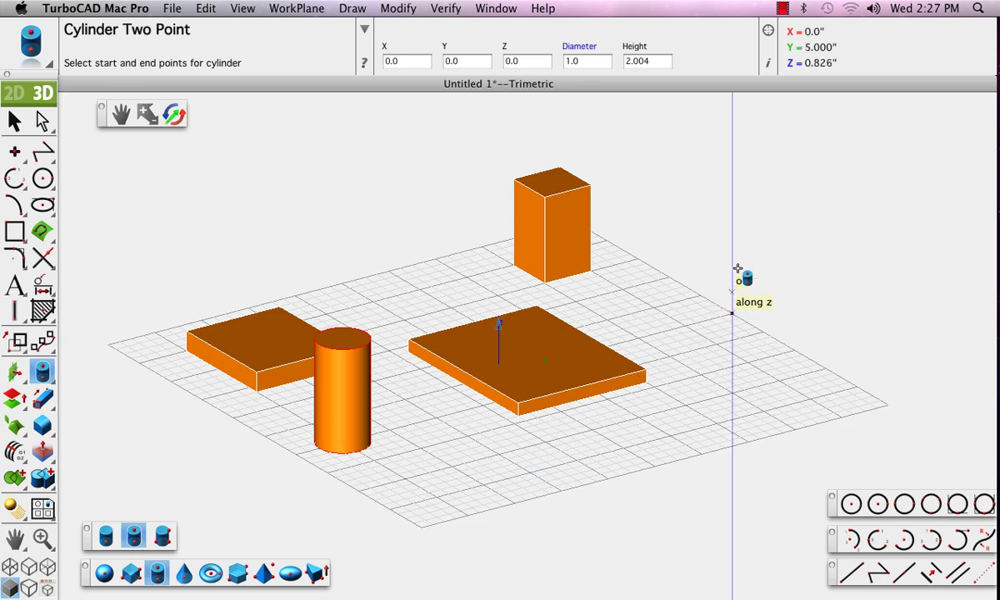
left_click(737, 254)
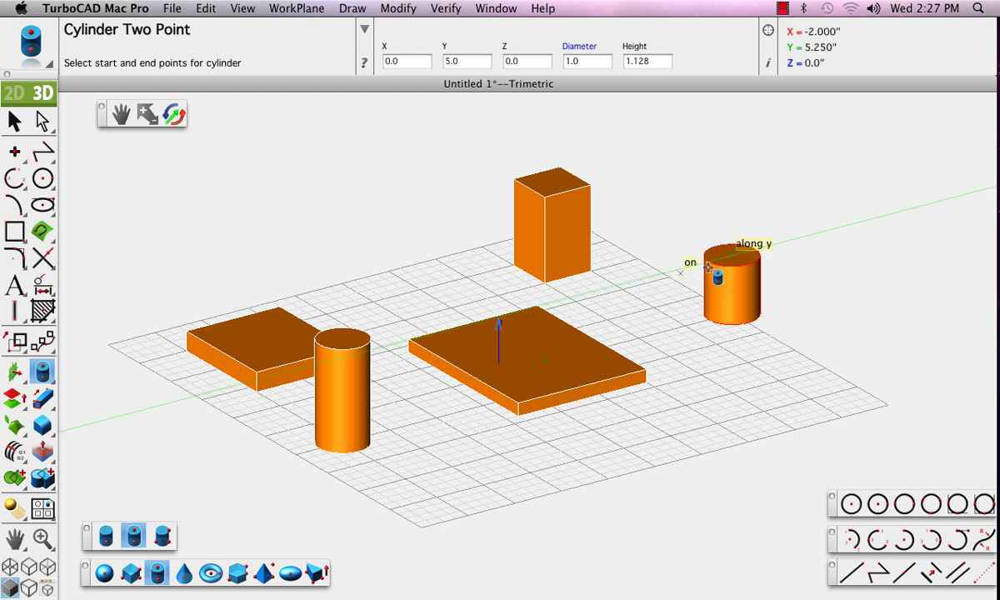
left_click(731, 256)
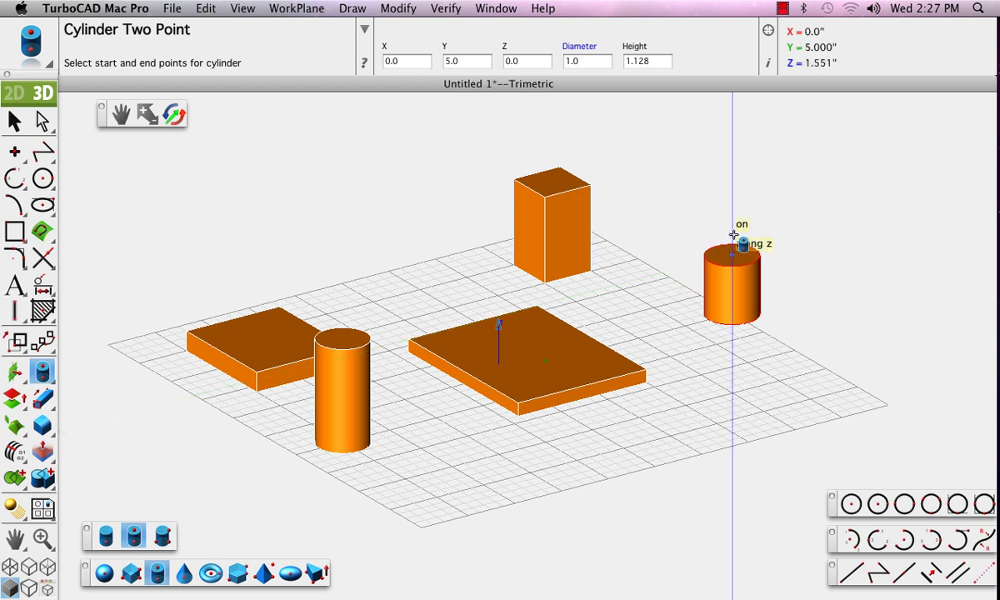
left_click(732, 200)
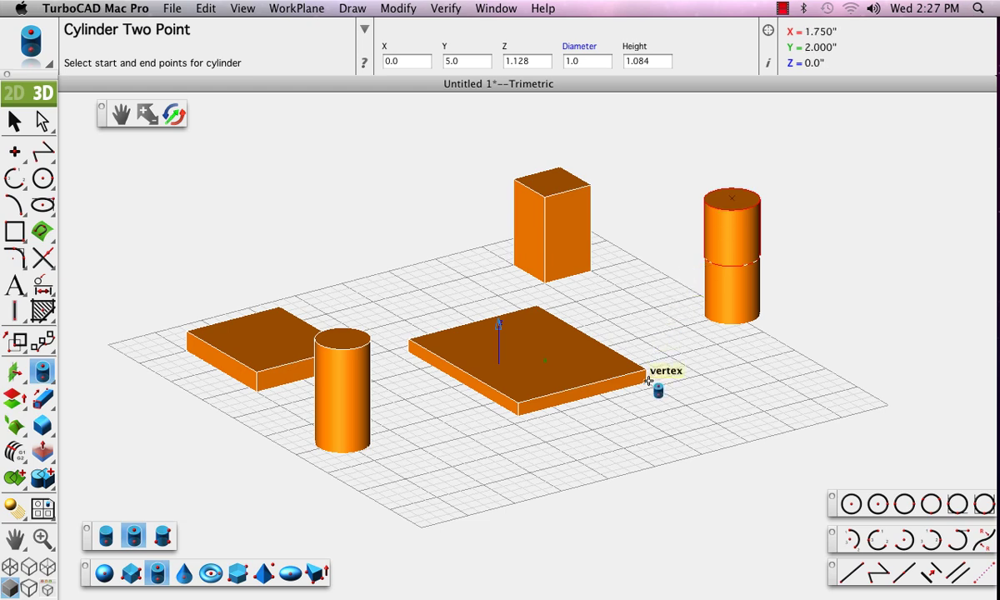
left_click(183, 574)
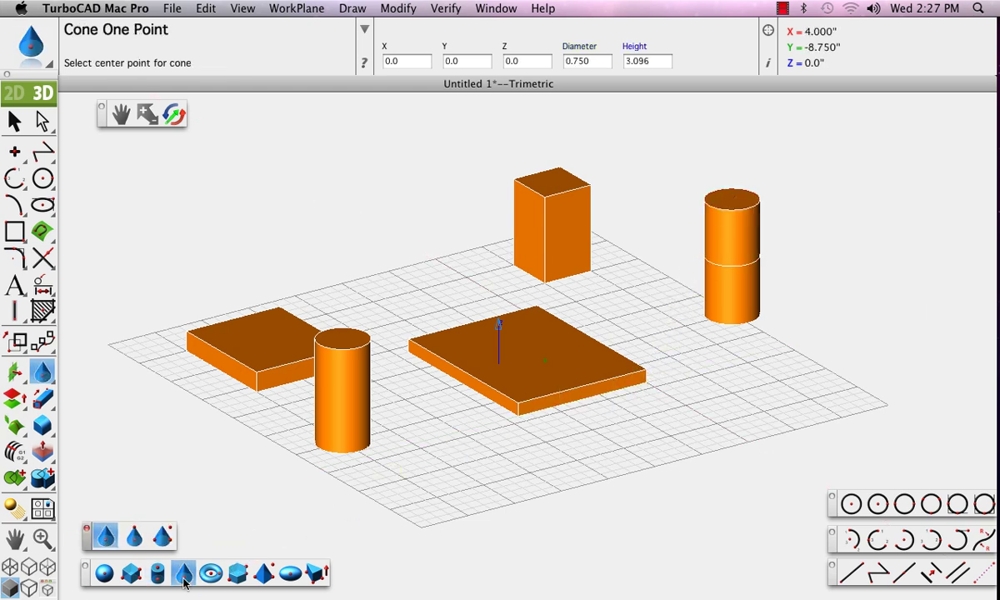
- Set the cone height to 1 and place a second cone beside the first at the grid's front
left_click(659, 61)
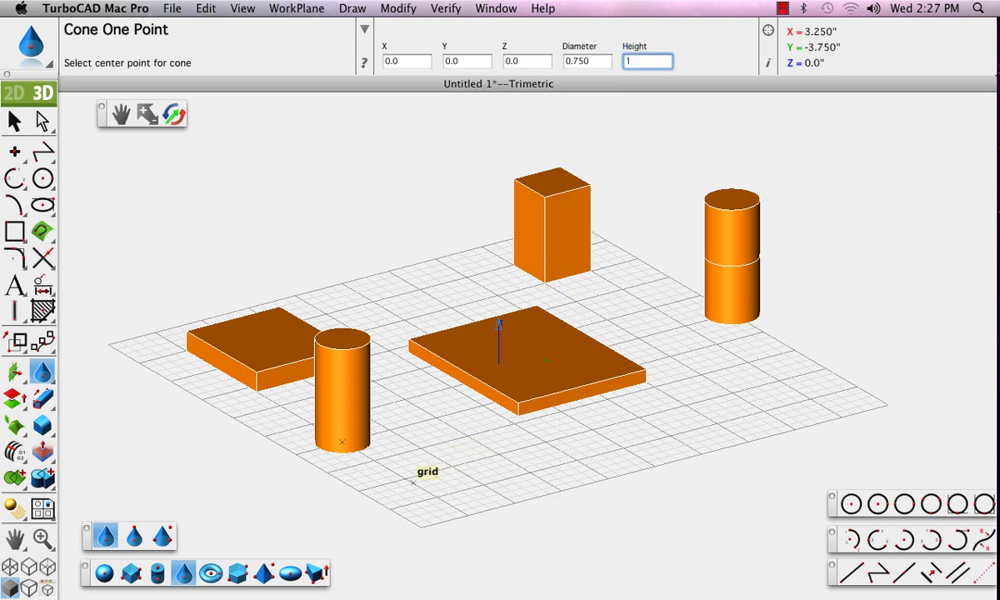
type("1")
left_click(428, 492)
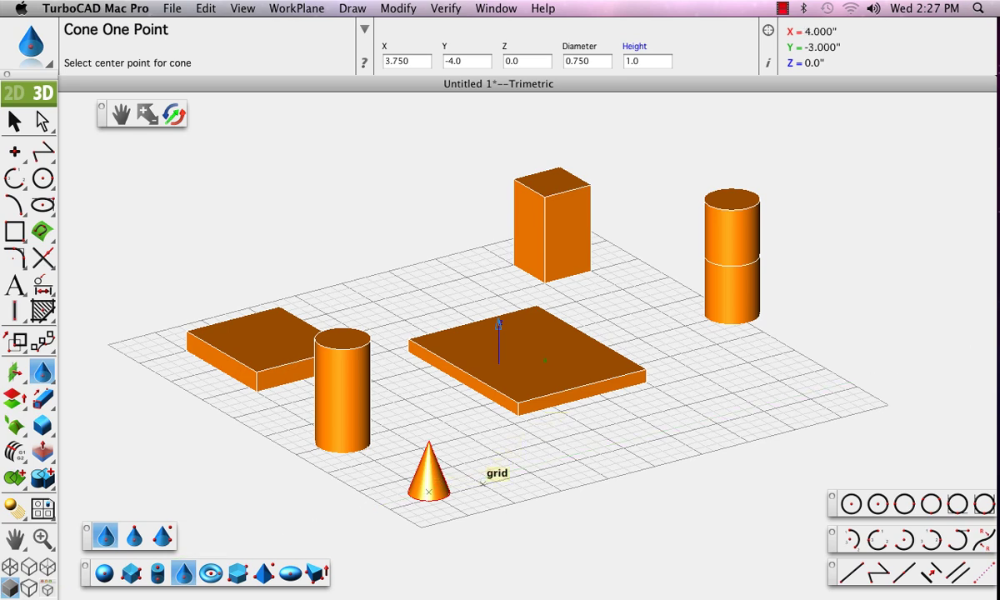
left_click(429, 493)
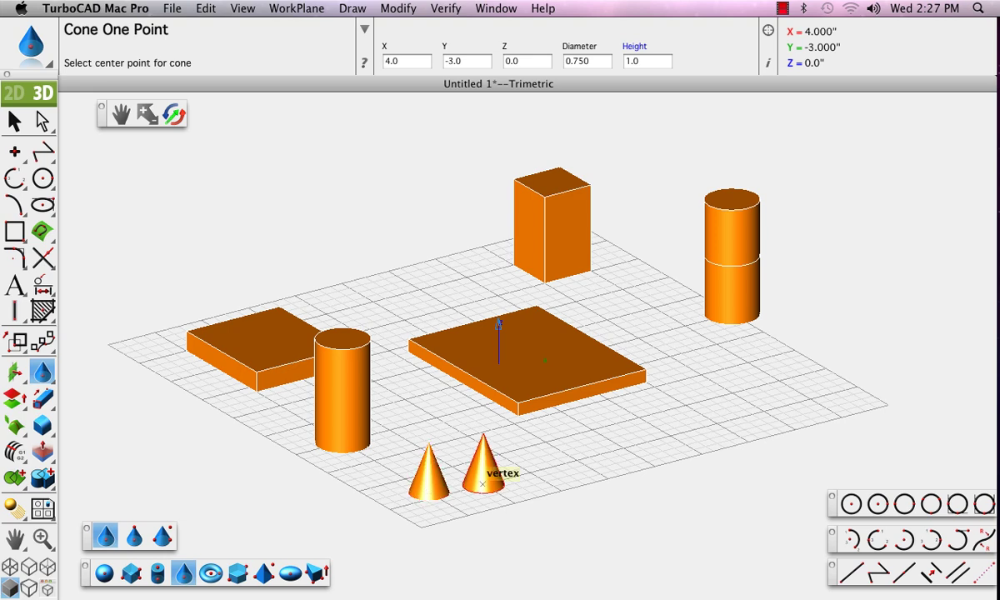
left_click(483, 483)
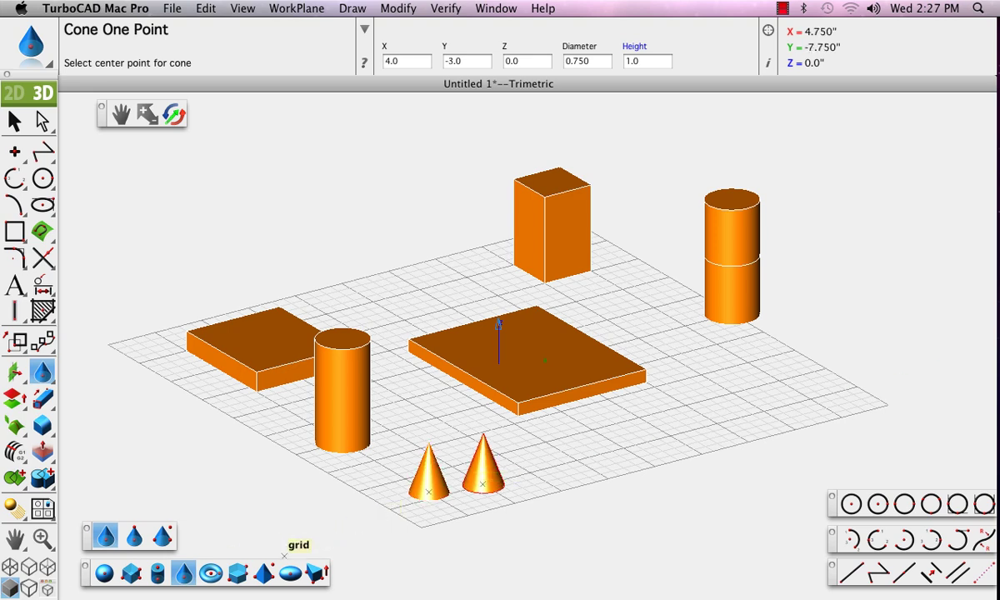
left_click(238, 572)
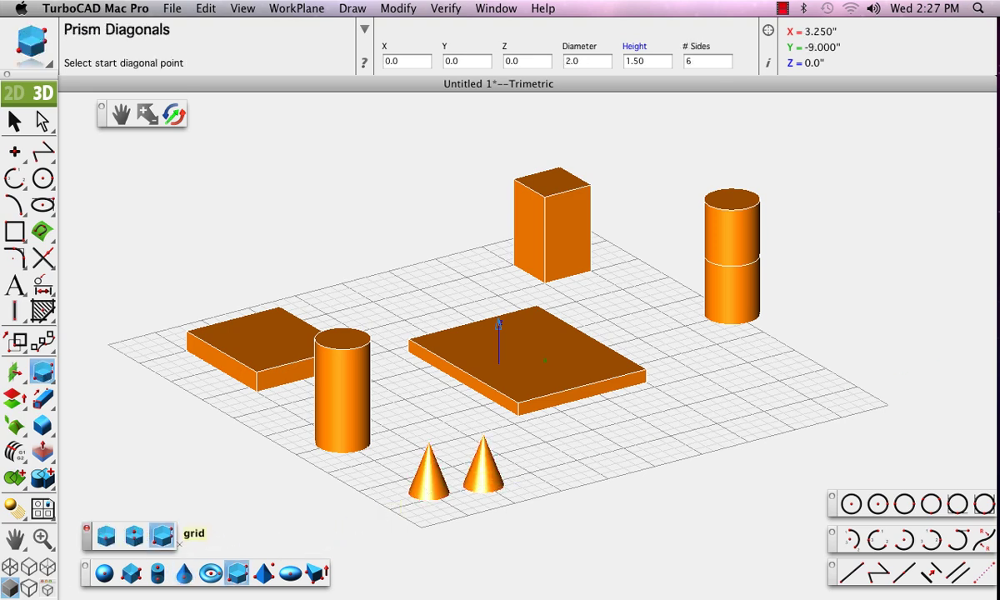
- Draw two five-sided prisms at the right front of the grid, the second one larger
key("Tab")
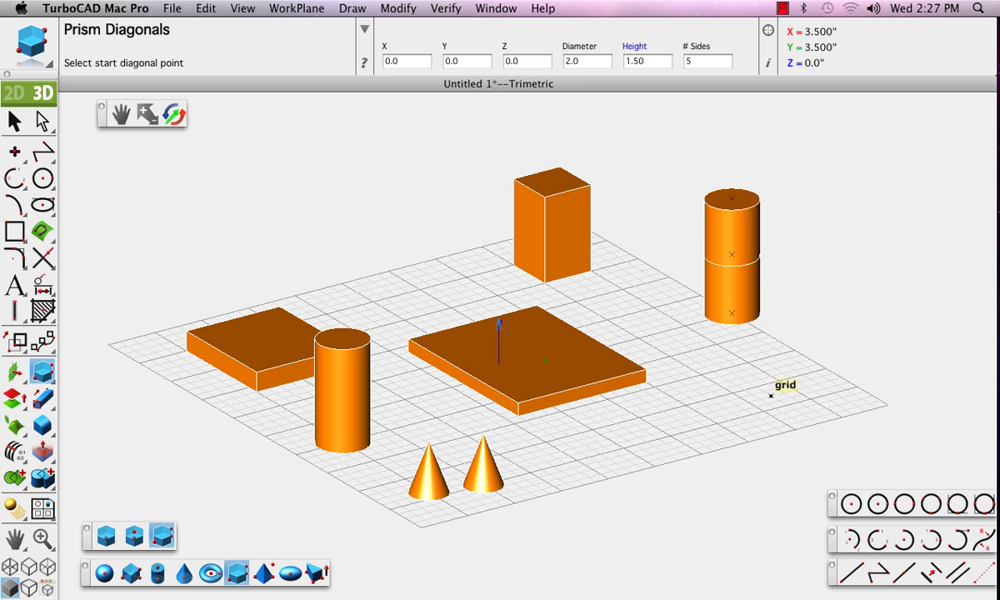
left_click(771, 395)
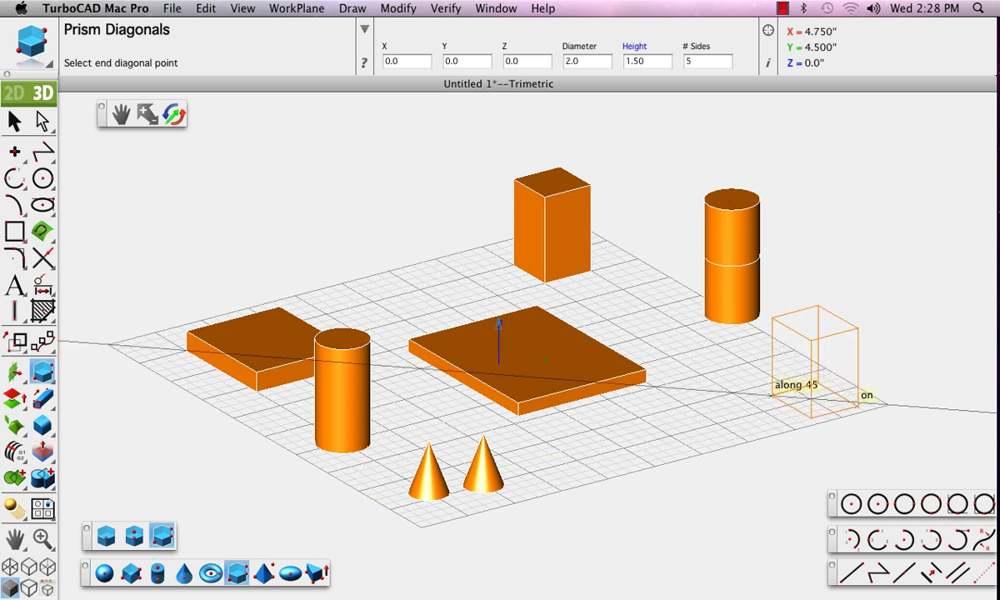
left_click(866, 408)
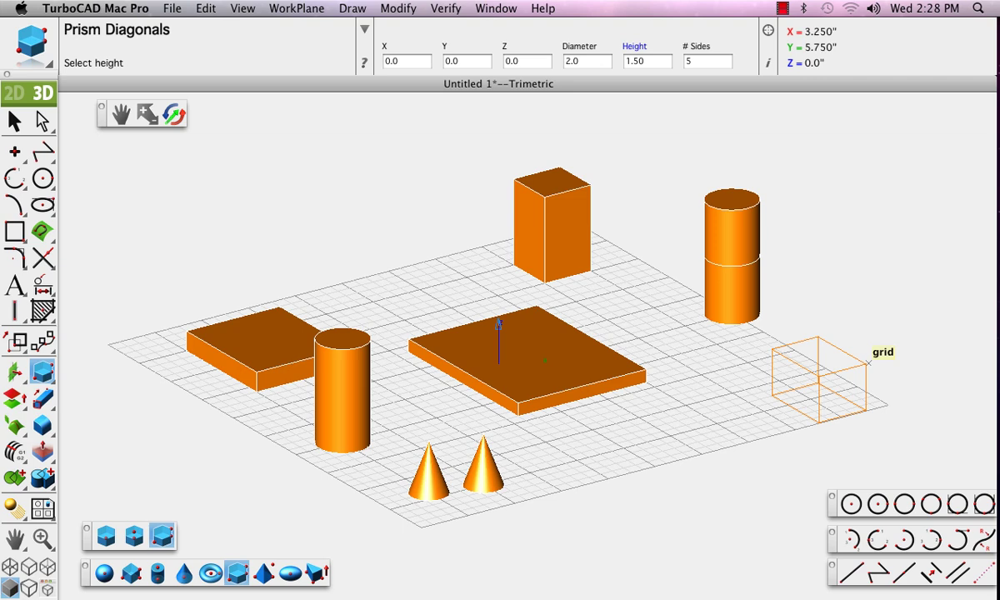
left_click(867, 362)
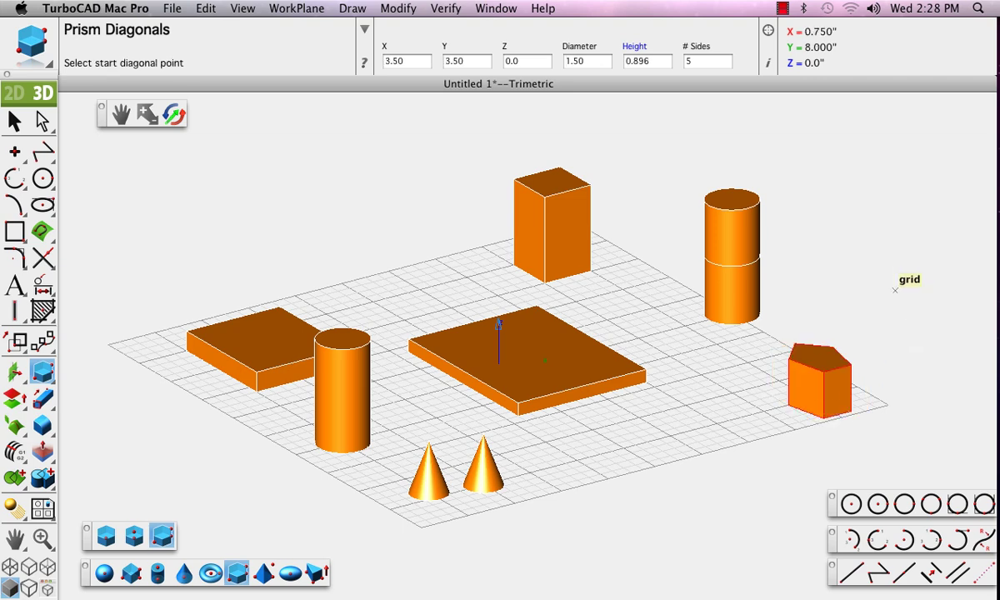
left_click(752, 358)
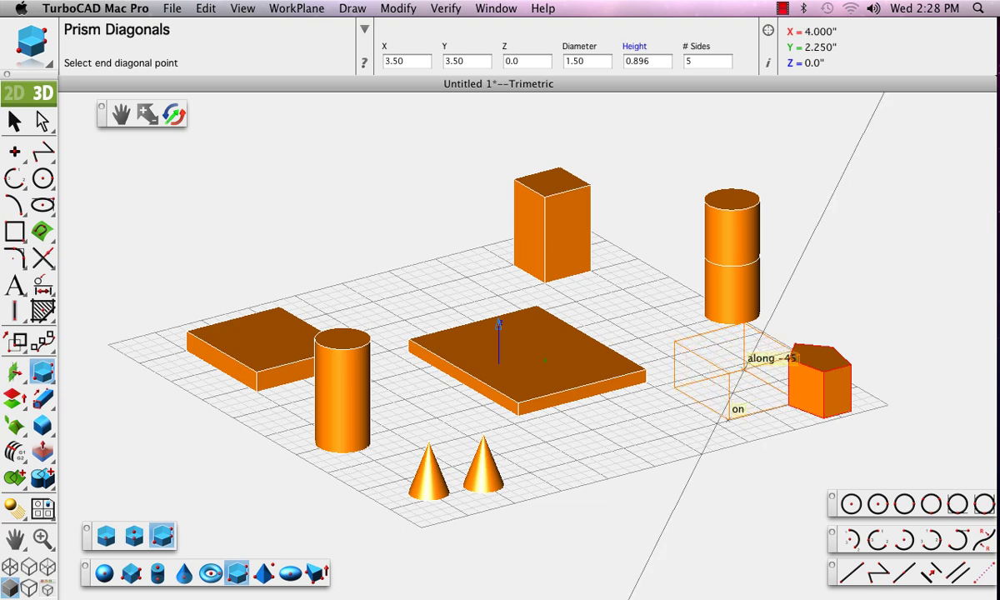
left_click(728, 416)
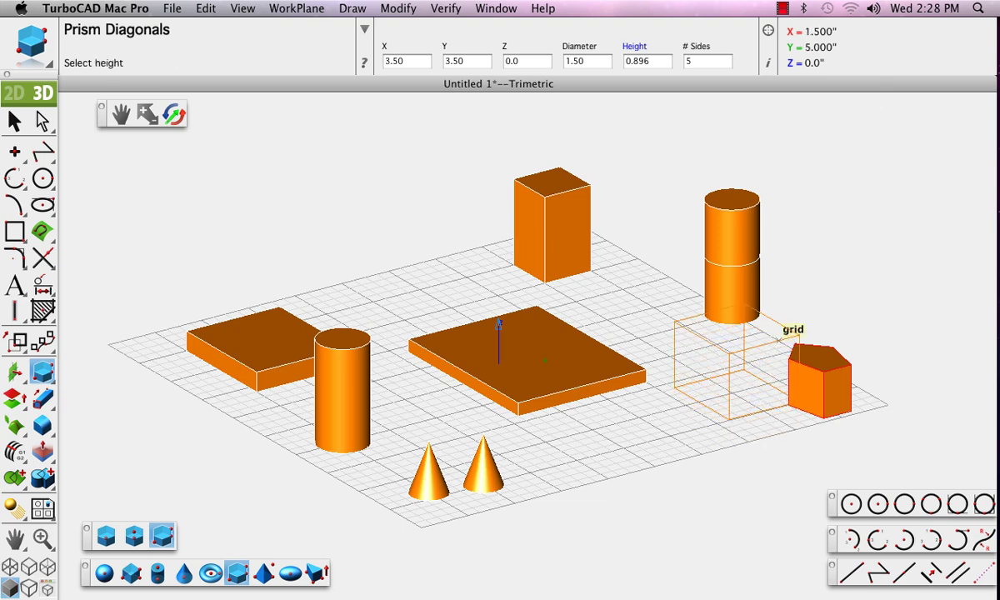
left_click(779, 317)
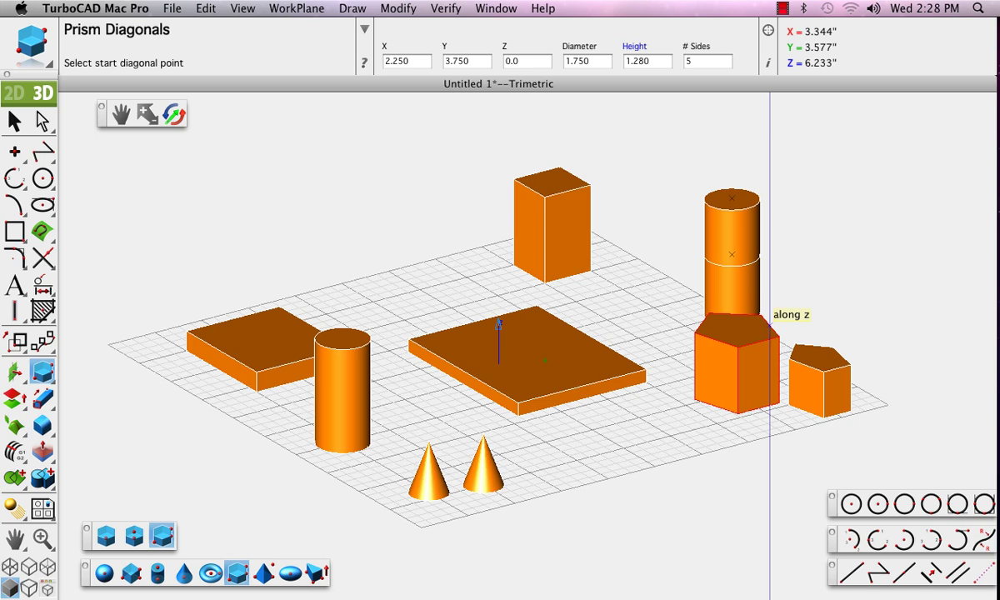
- Set the larger pentagonal prism's pen colour to green in the Inspector's Pen Properties
key("super+i")
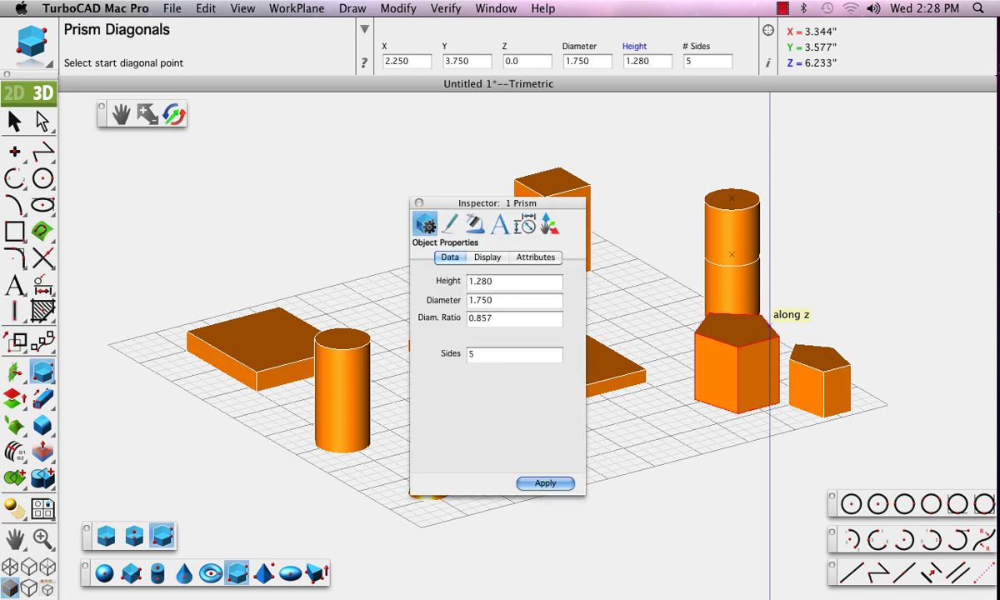
left_click(449, 223)
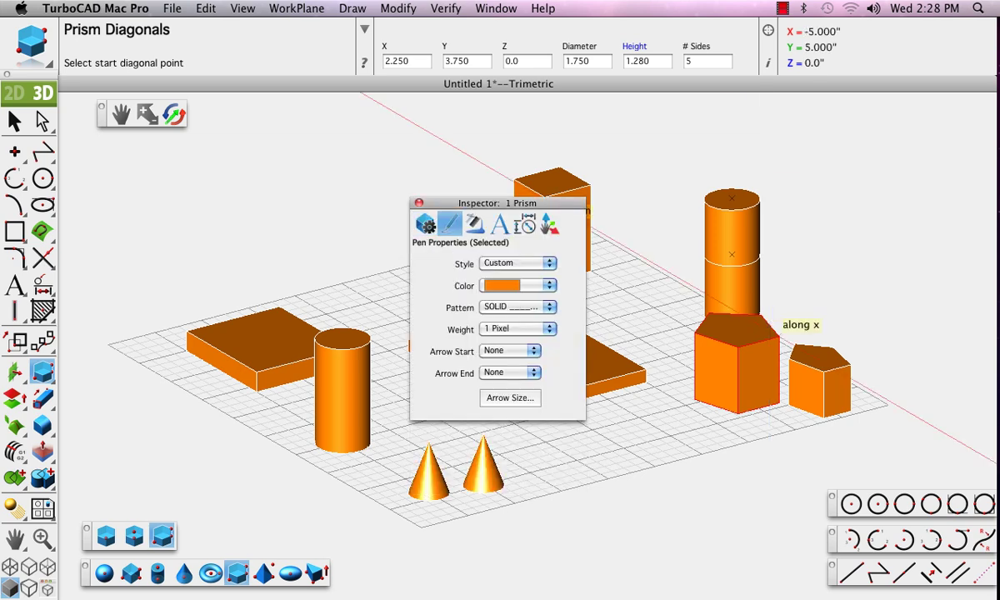
left_click(514, 285)
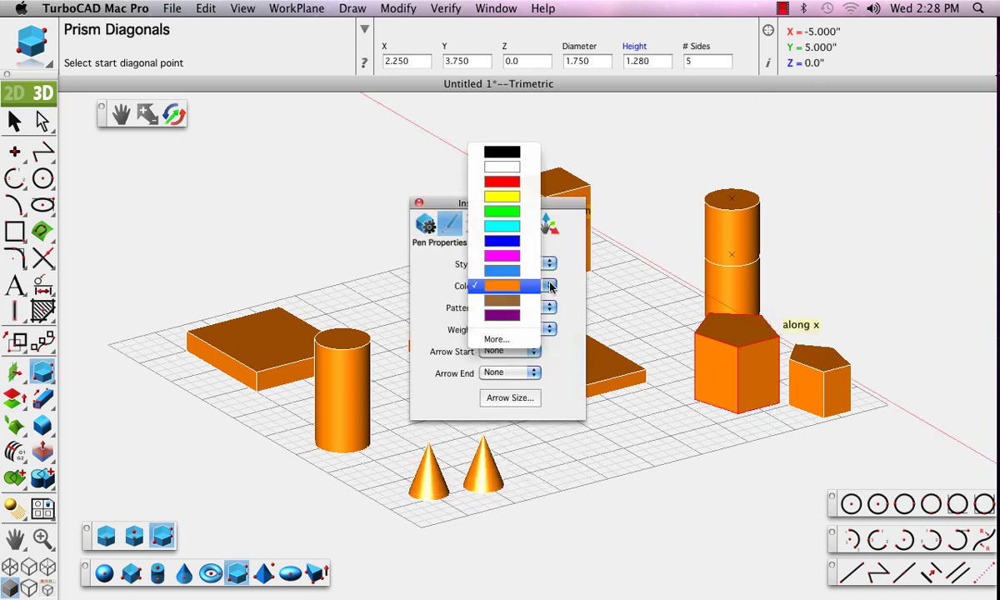
left_click(515, 219)
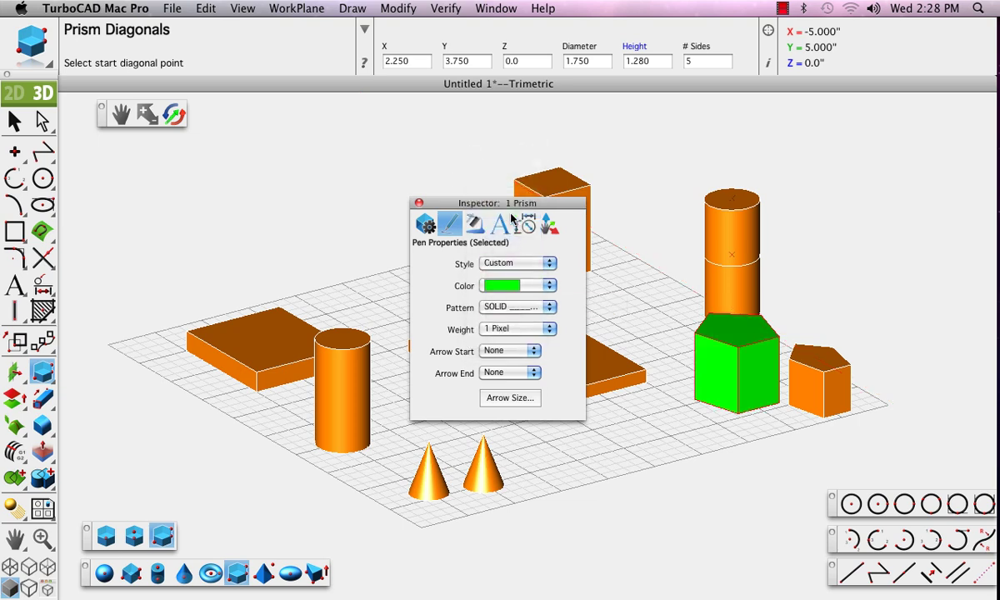
left_click(43, 152)
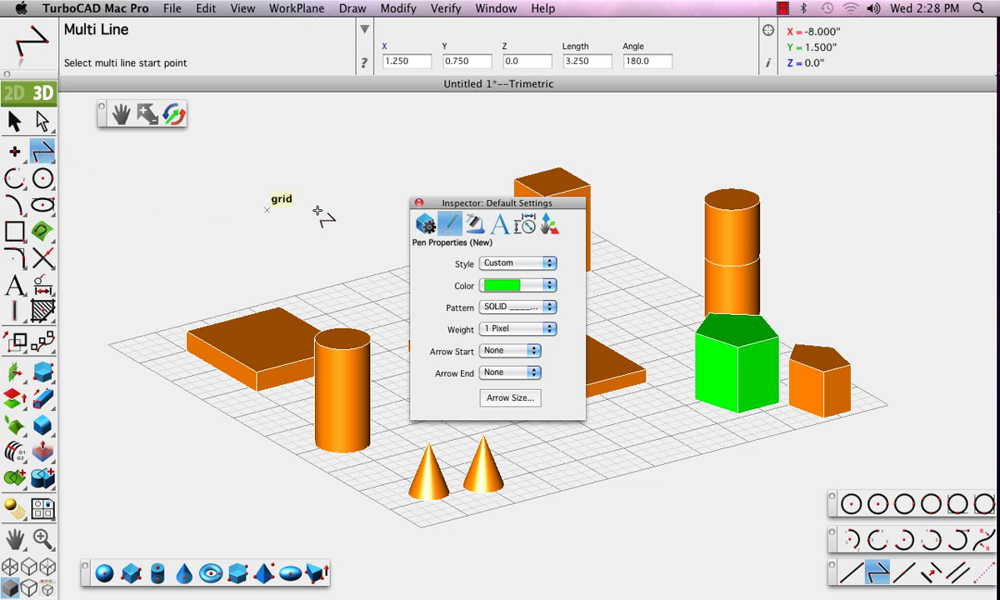
- Add an upright green cylinder, 1 inch wide and 1.887 inches tall, at the back of the grid
left_click(419, 204)
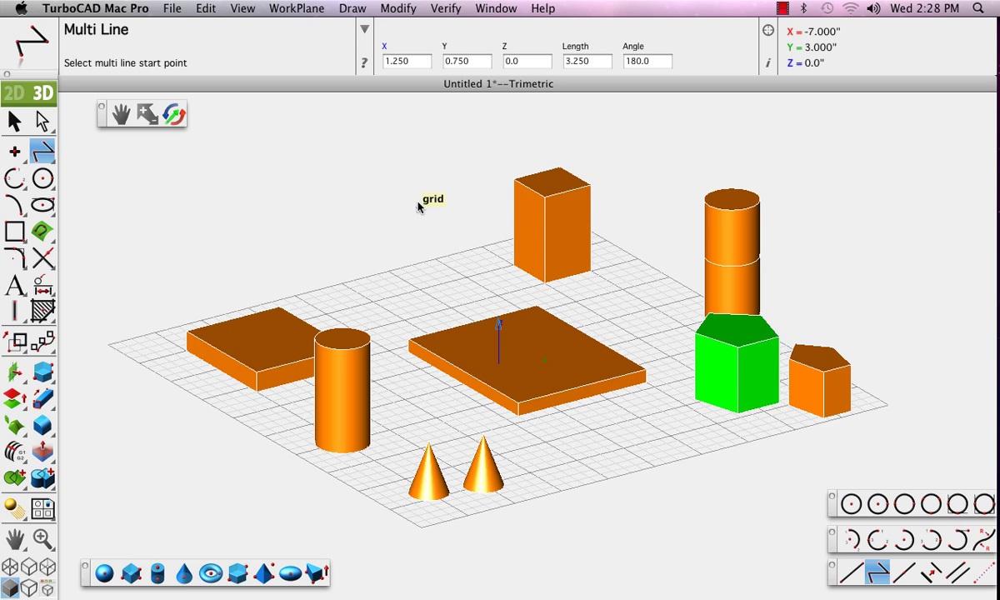
left_click(159, 575)
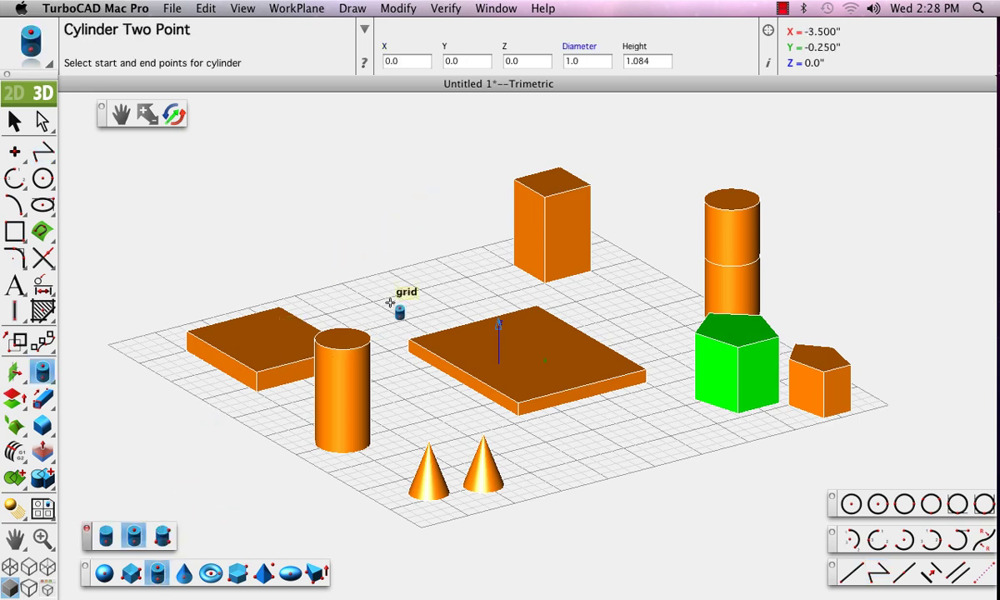
left_click(419, 193)
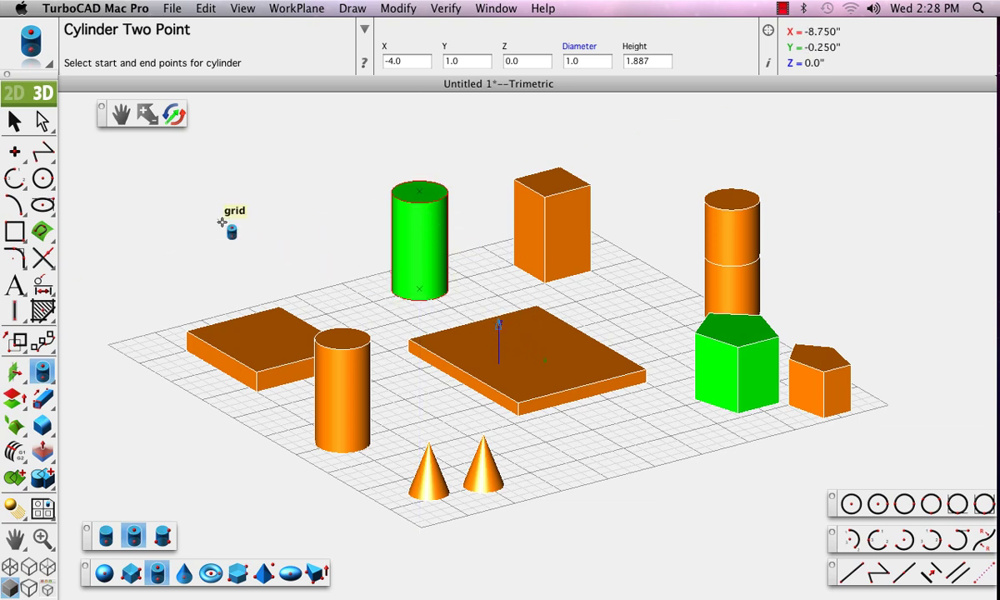
left_click(15, 122)
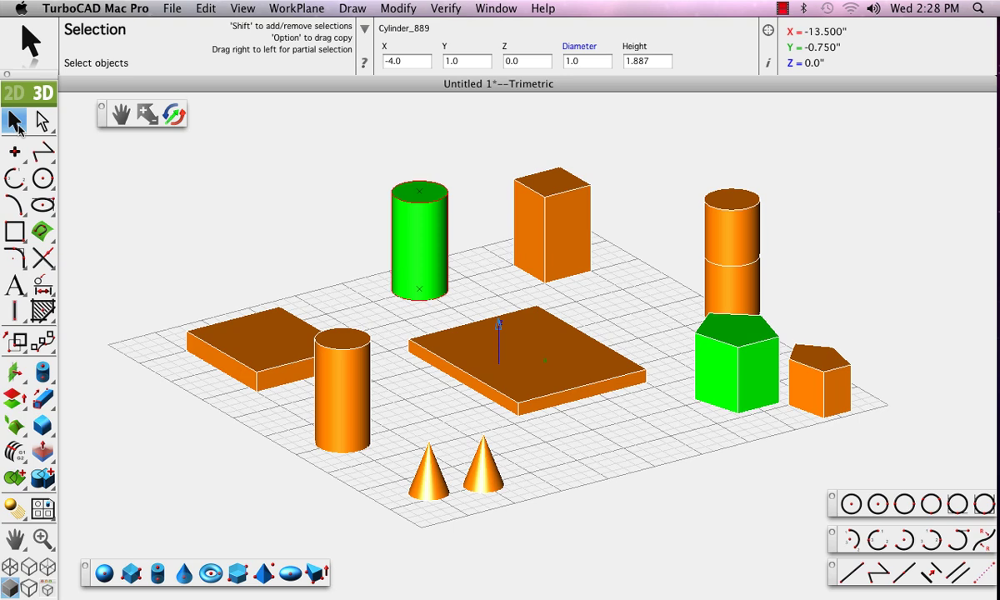
- Draw single lines from the tall box's top corners to the left slab and large slab corners
left_click(859, 575)
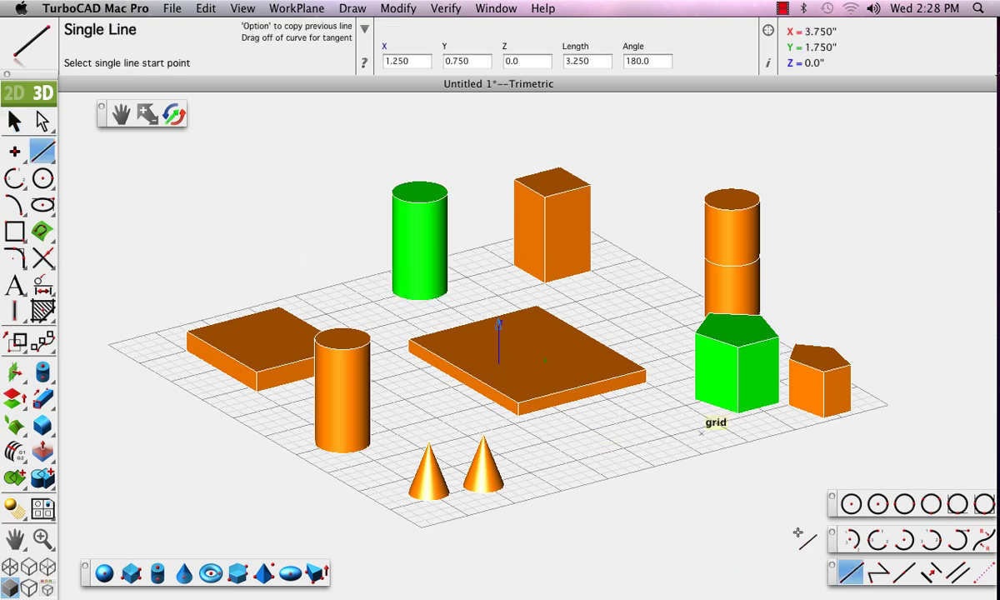
left_click(545, 199)
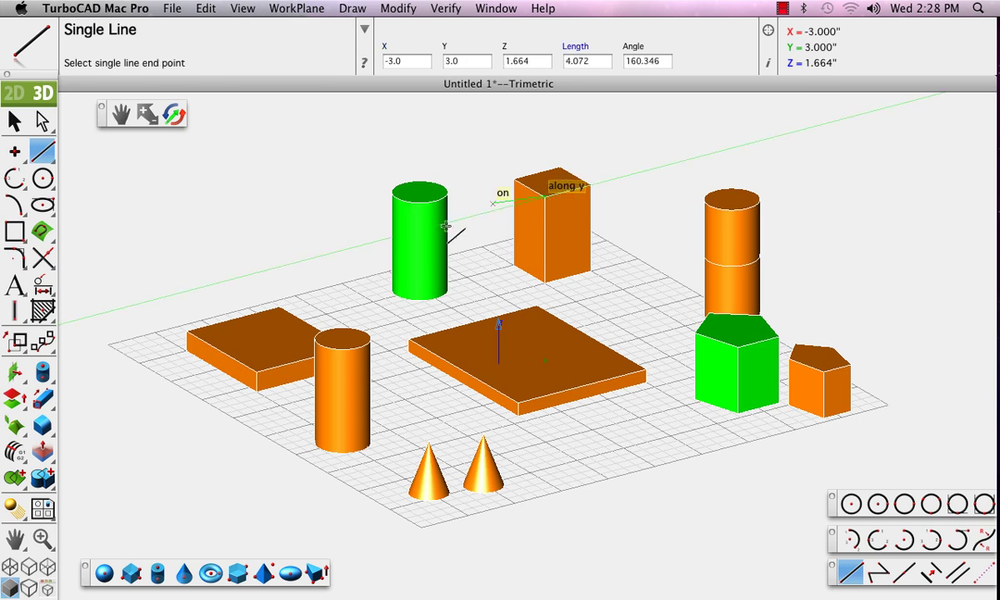
left_click(279, 311)
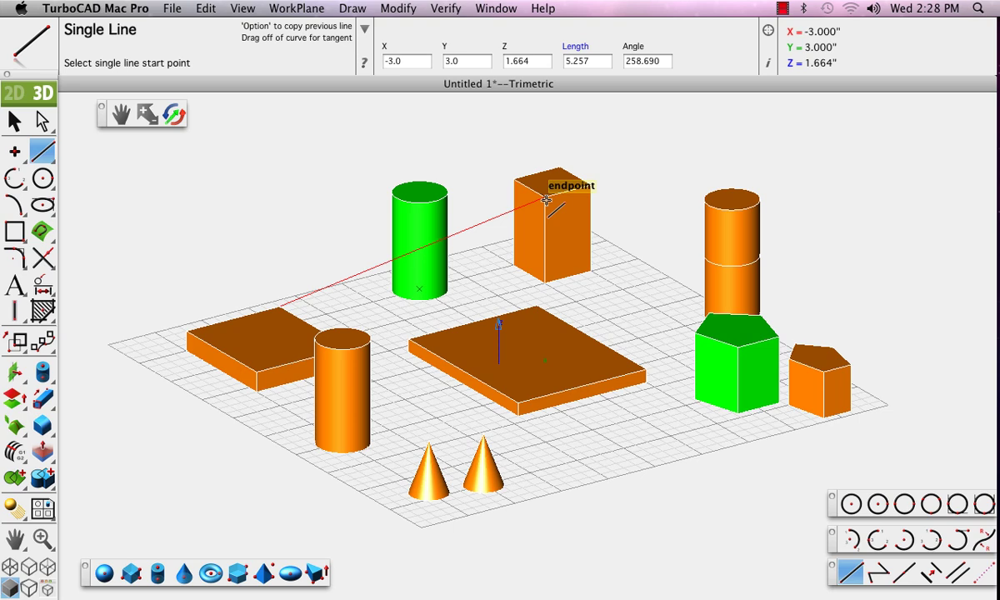
left_click(592, 186)
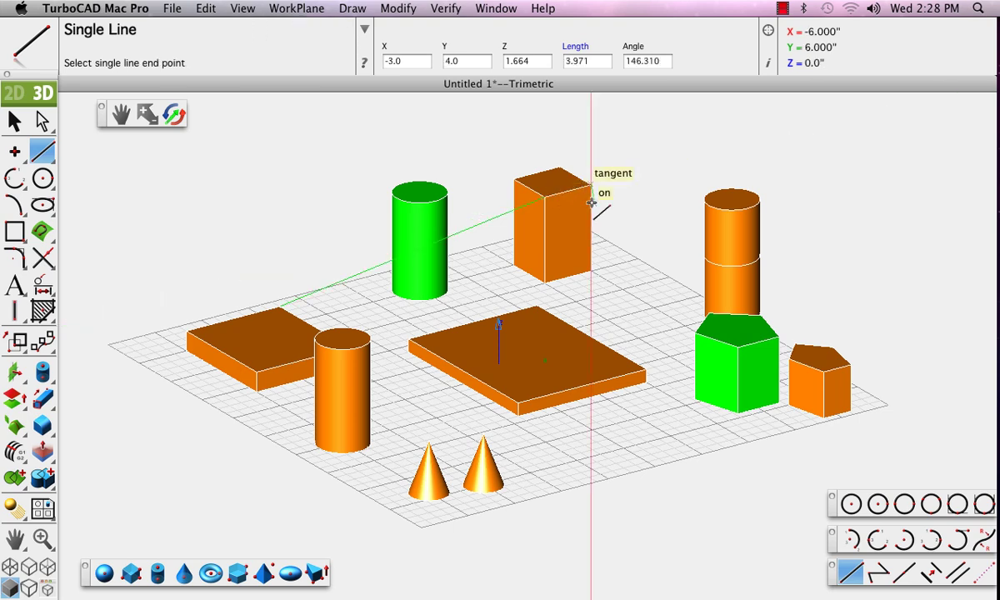
left_click(539, 306)
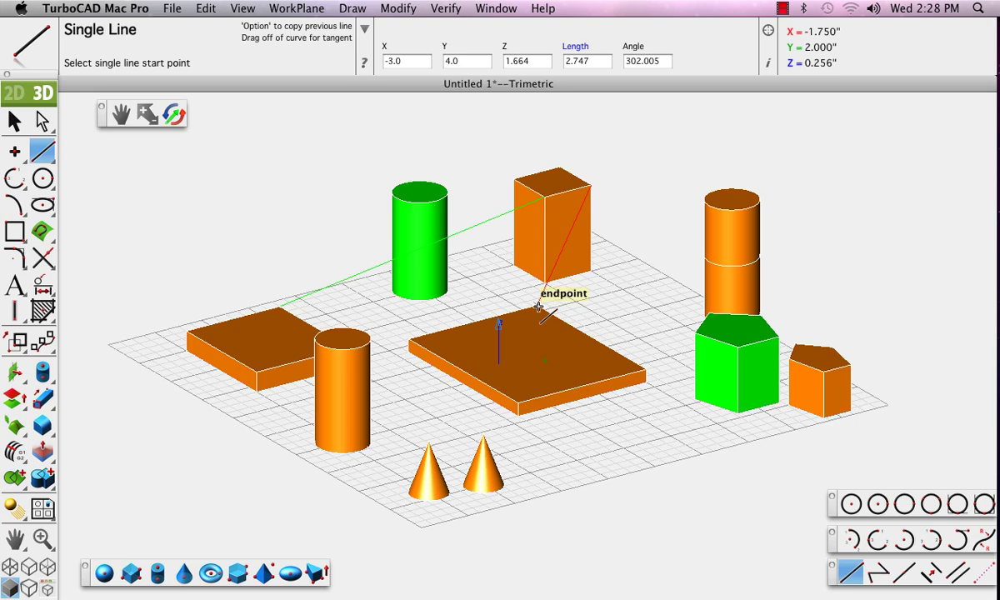
- Draw three short lines on the front-right grid, from X 3 Y 0, X 4 Y 0 and X 4.5 Y 1
left_click(598, 427)
left_click(647, 466)
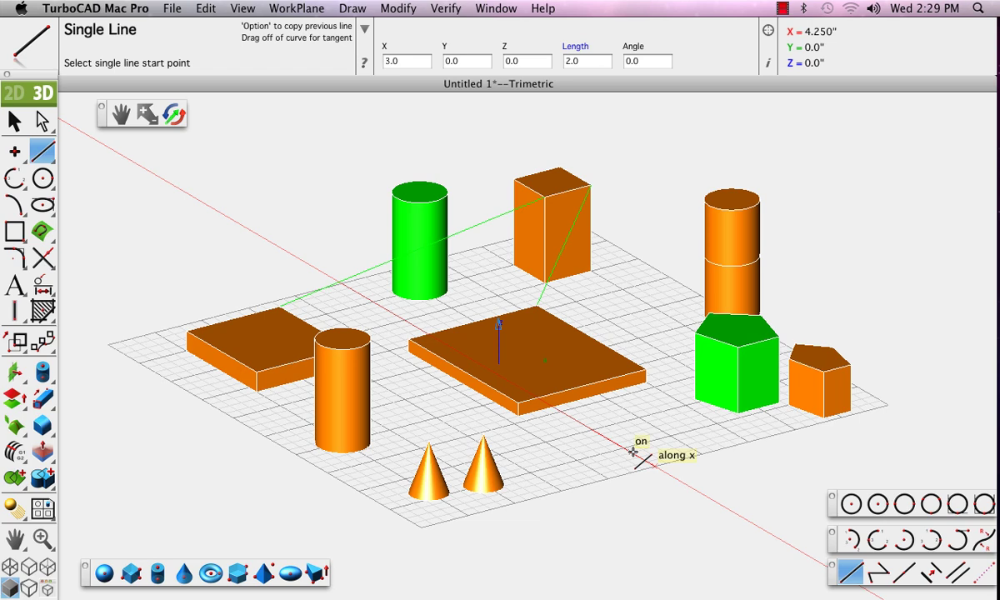
left_click(622, 447)
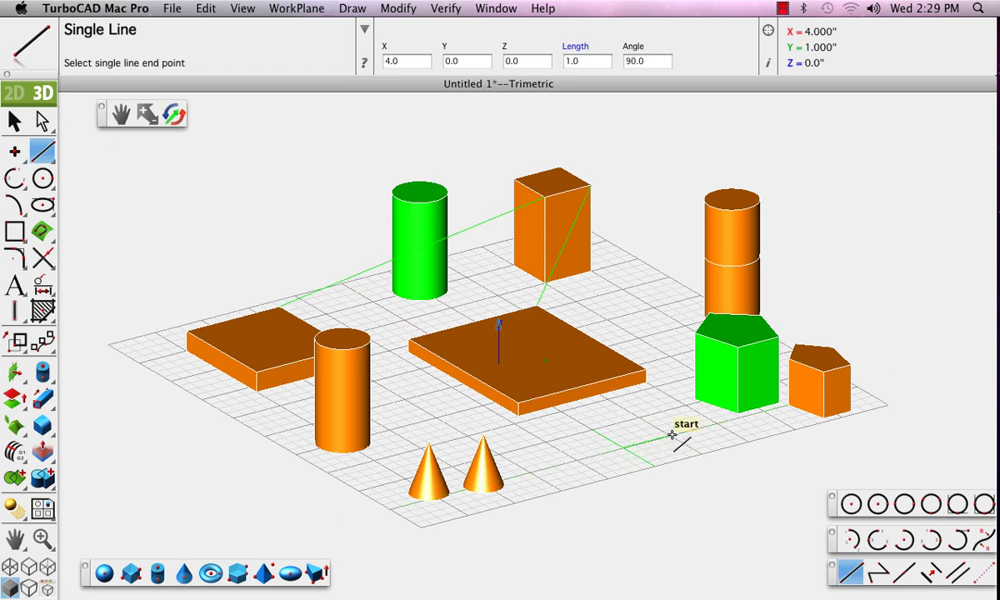
left_click(666, 435)
left_click(678, 445)
left_click(644, 422)
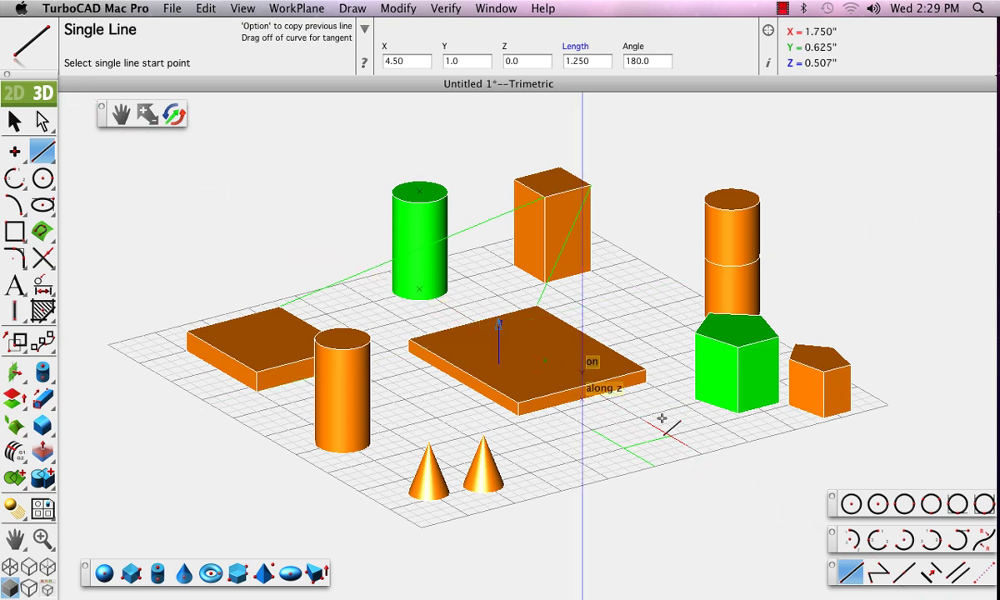
left_click(176, 116)
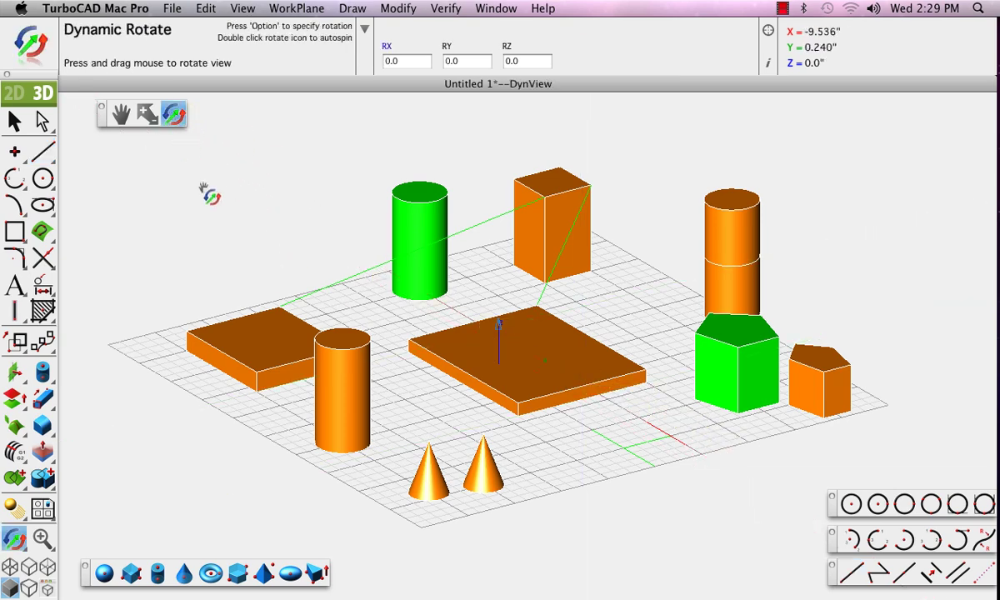
- Orbit the view to a rotated, lower angle on the whole scene
left_click_drag(263, 271, 633, 470)
left_click_drag(265, 318, 324, 334)
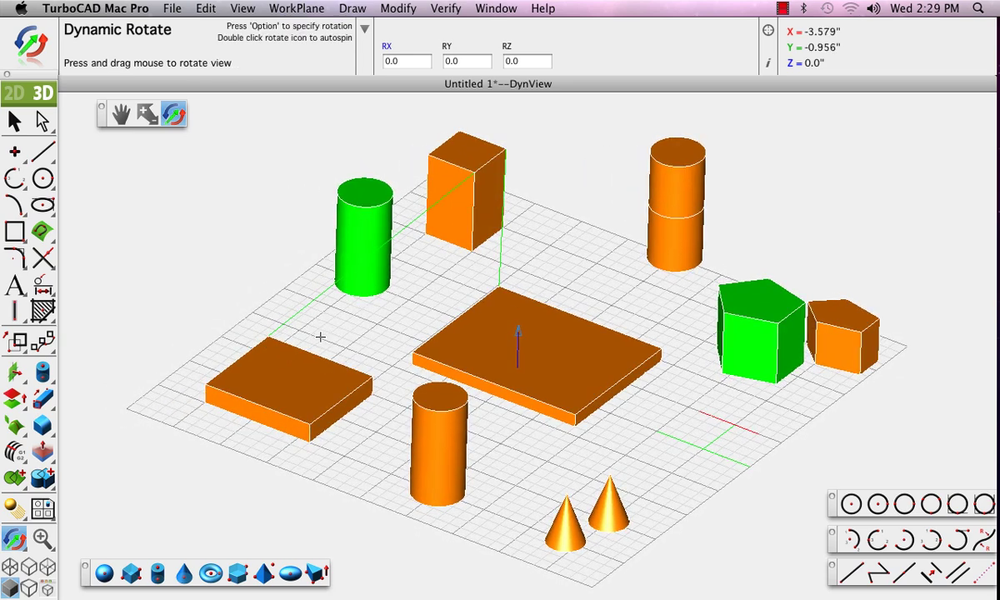
- Move the orange block toward the large slab and set the green cylinder atop the pentagonal prism
left_click(15, 122)
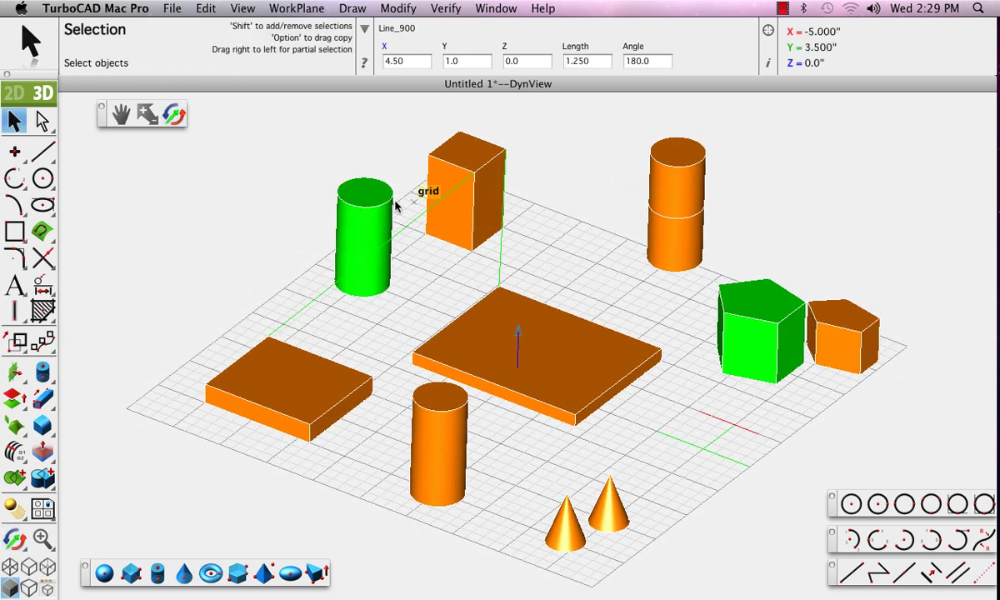
left_click(434, 228)
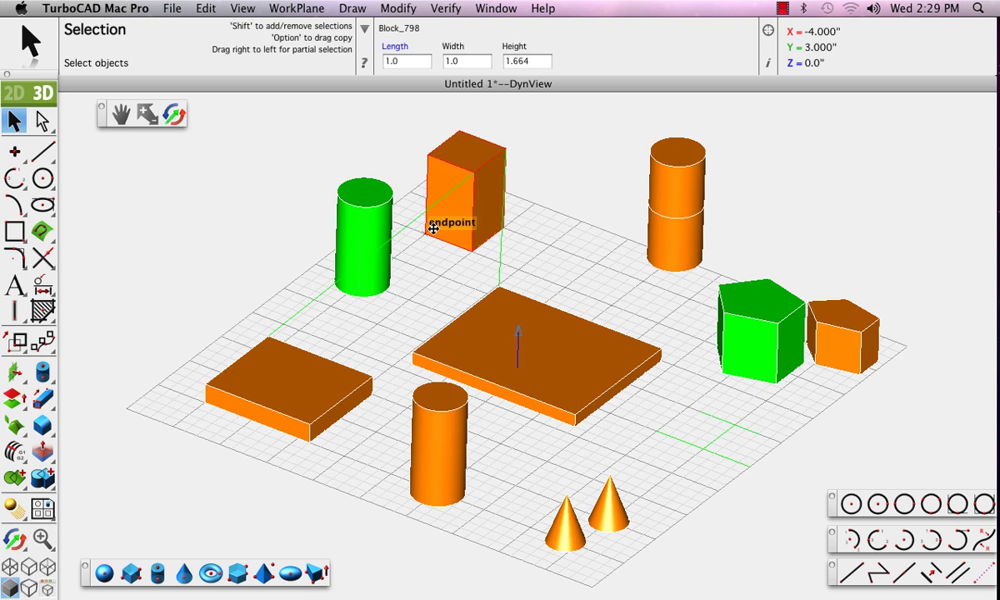
left_click_drag(422, 235, 556, 285)
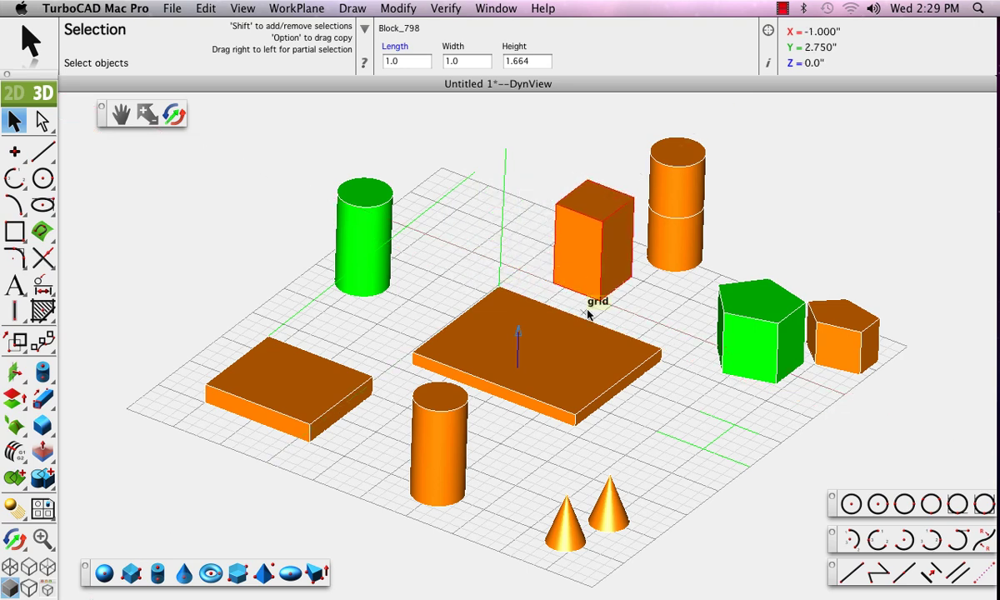
left_click_drag(600, 301, 574, 412)
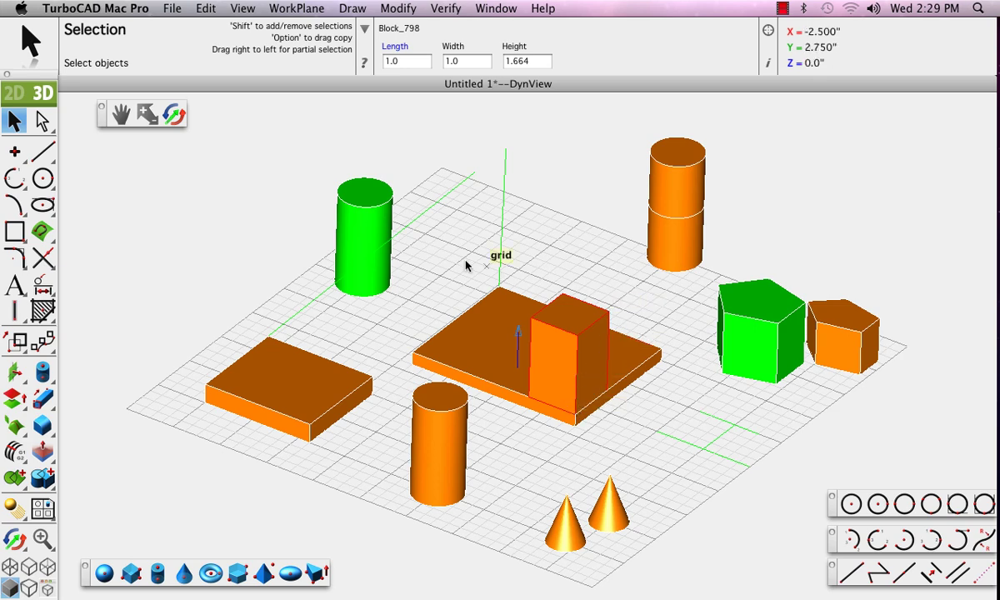
left_click(345, 201)
left_click_drag(364, 283, 746, 317)
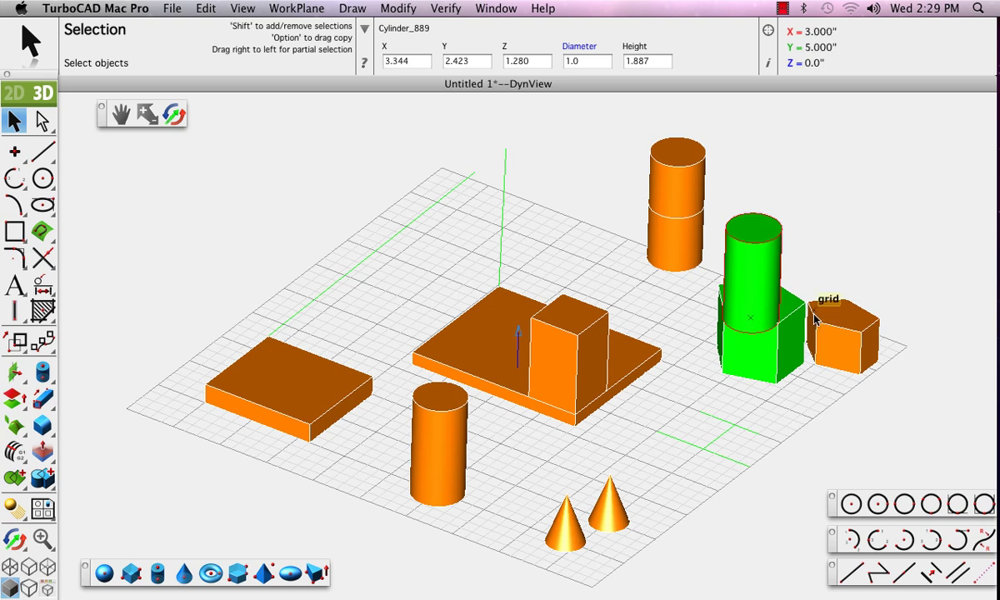
- Switch to Top view, zoom out, then select all with Cmd+A and delete everything
left_click(243, 9)
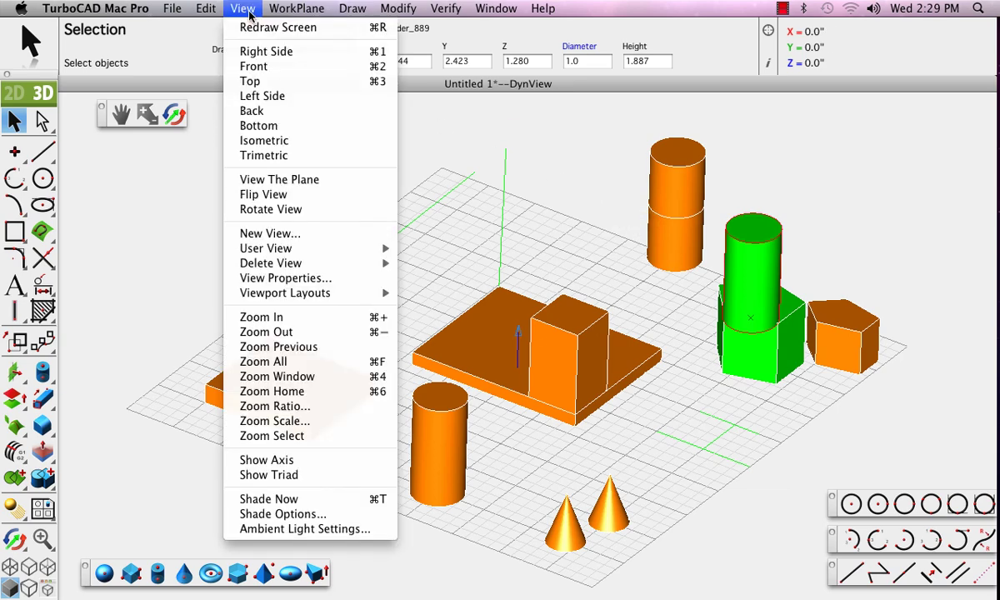
left_click(261, 84)
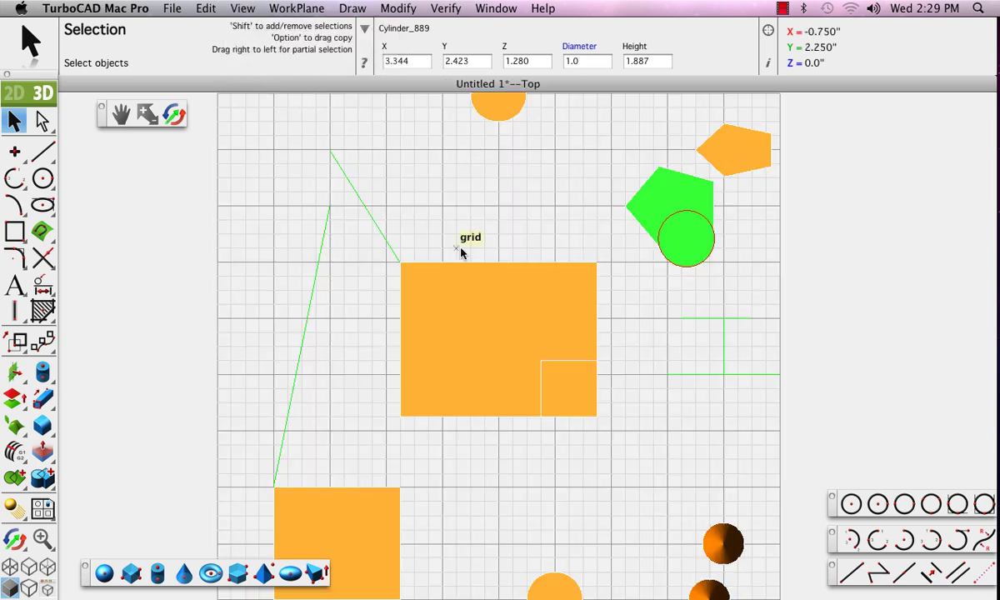
scroll(536, 315, "down", 3)
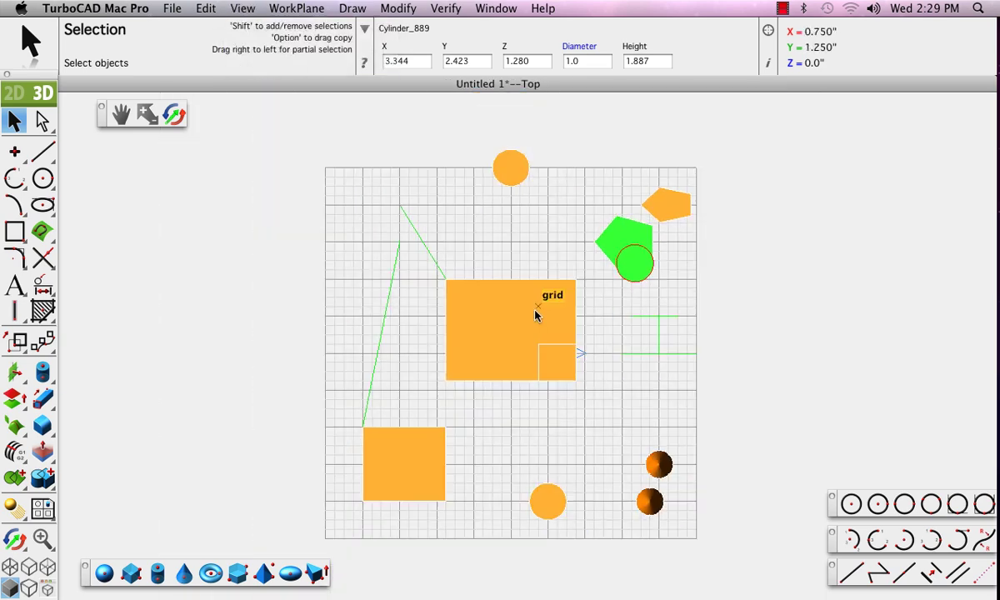
key("super+a")
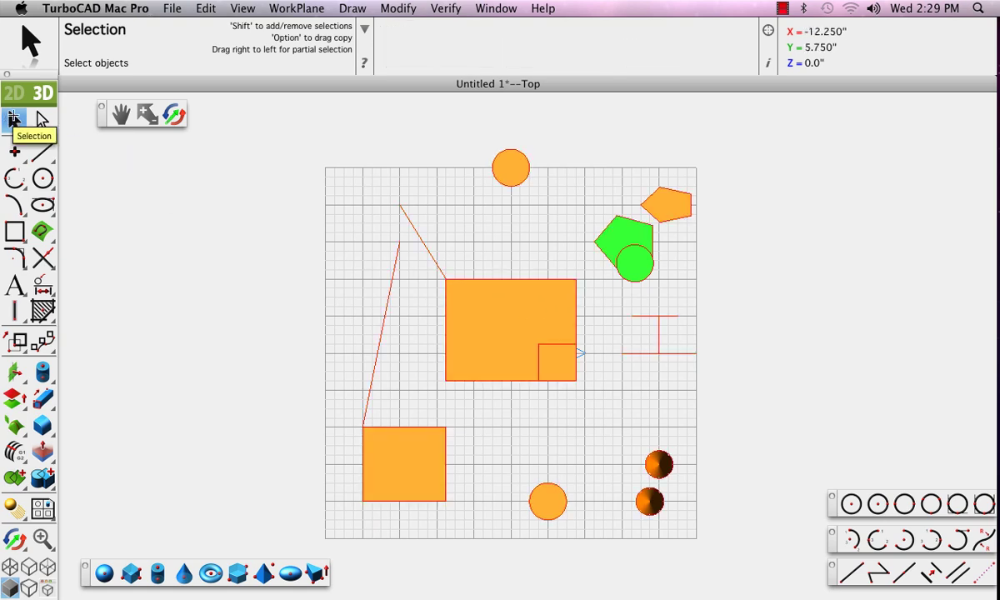
key("Delete")
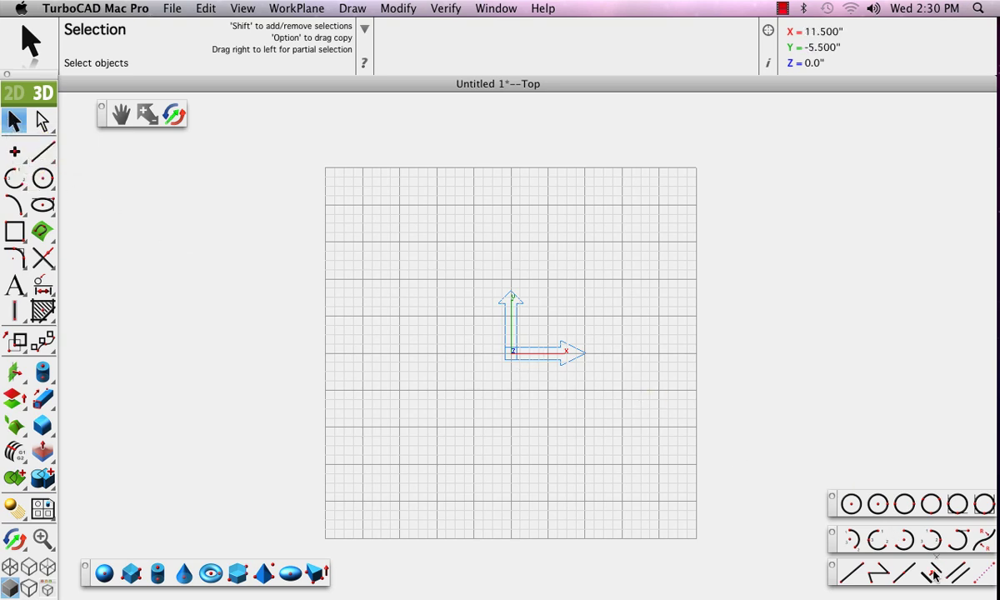
- Draw the L profile as a multi-line: 6-unit bottom edge, right edge, top, inner edge, diagonal step, lower edge
left_click(878, 573)
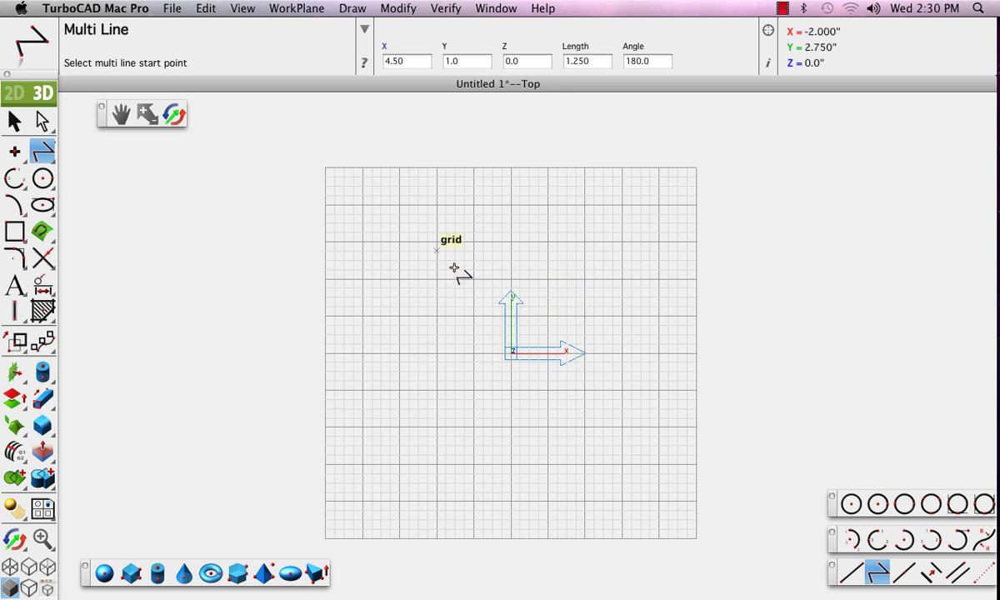
left_click(437, 428)
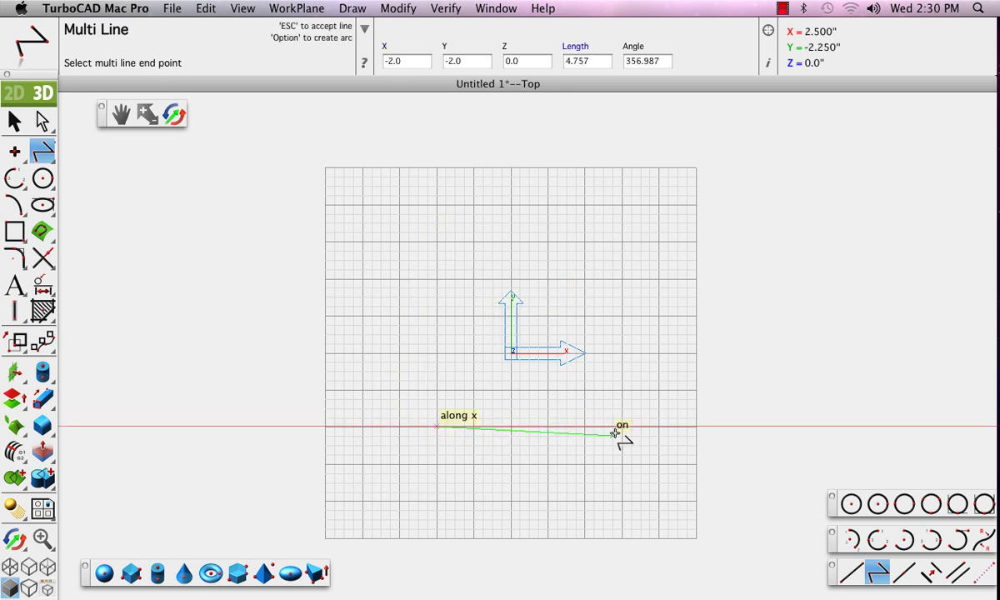
left_click(660, 428)
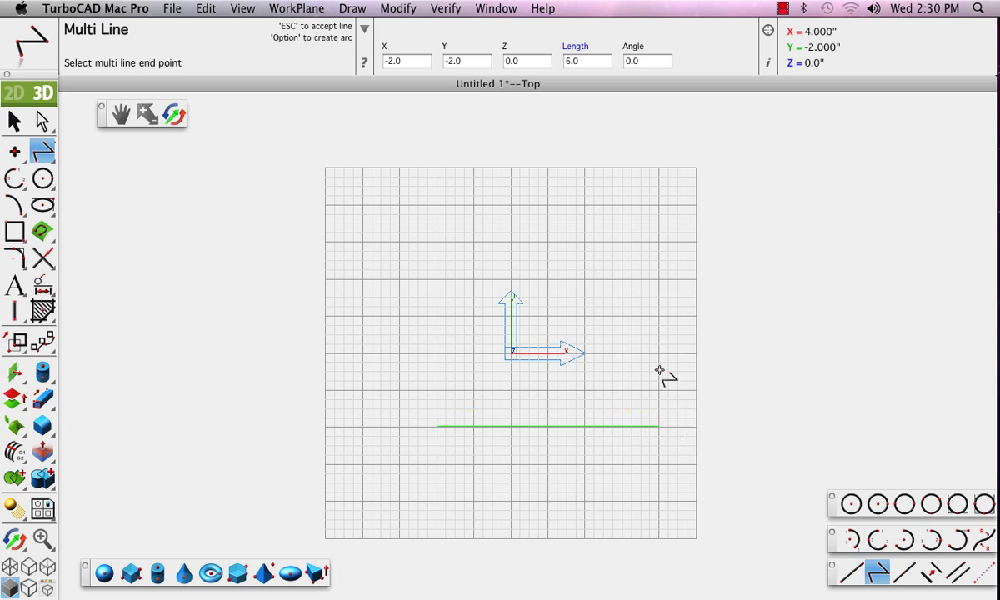
left_click(658, 205)
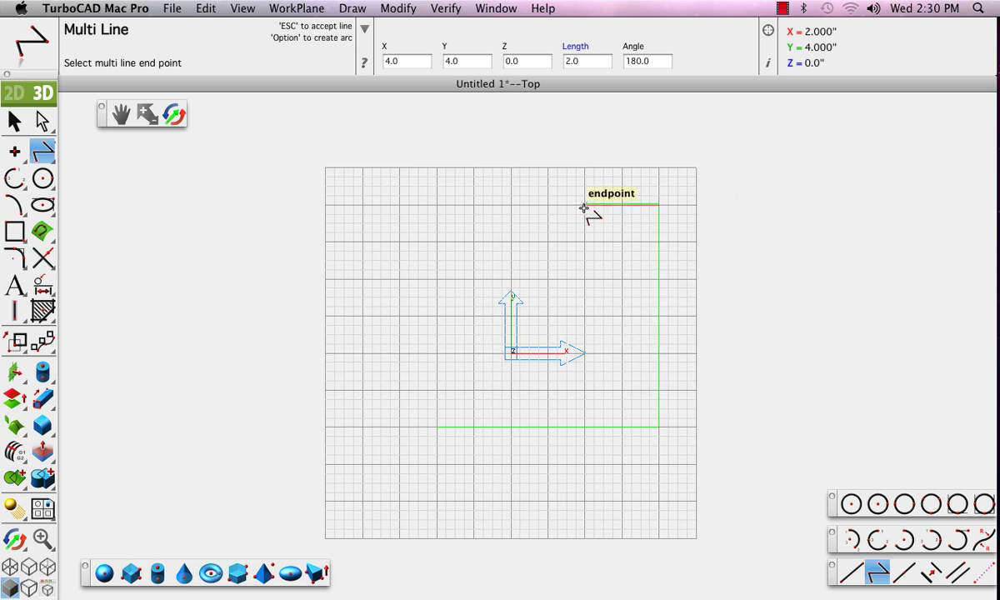
left_click(586, 205)
left_click(585, 316)
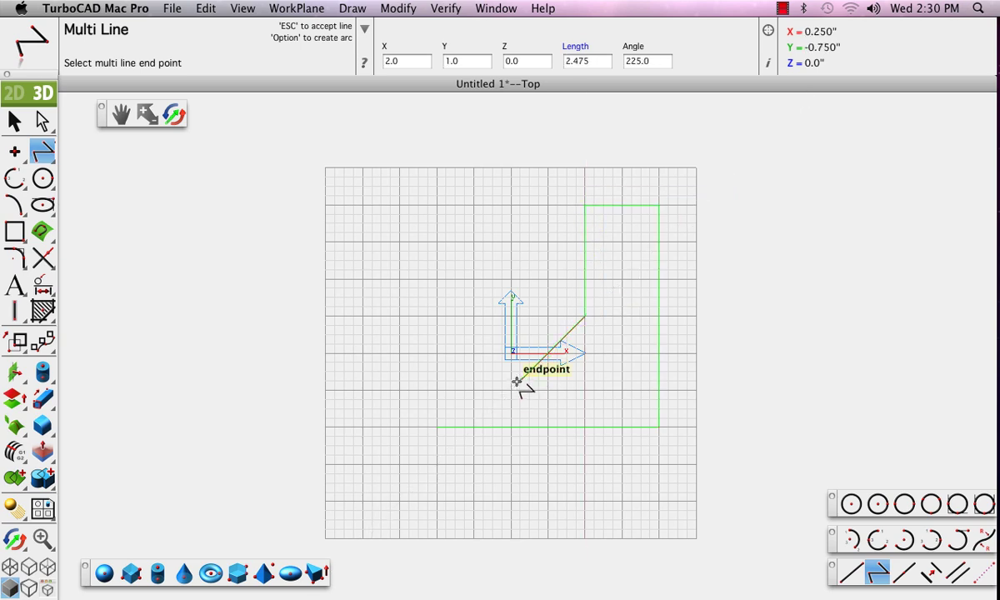
left_click(520, 381)
double_click(433, 381)
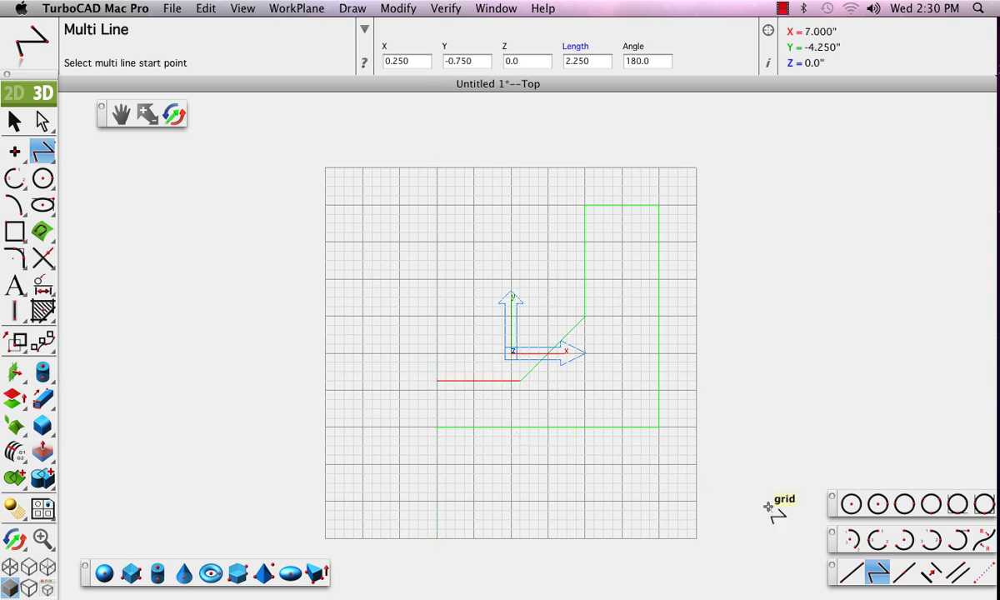
- Round the outline's left end with a three-point arc joining the two open line ends
left_click(877, 541)
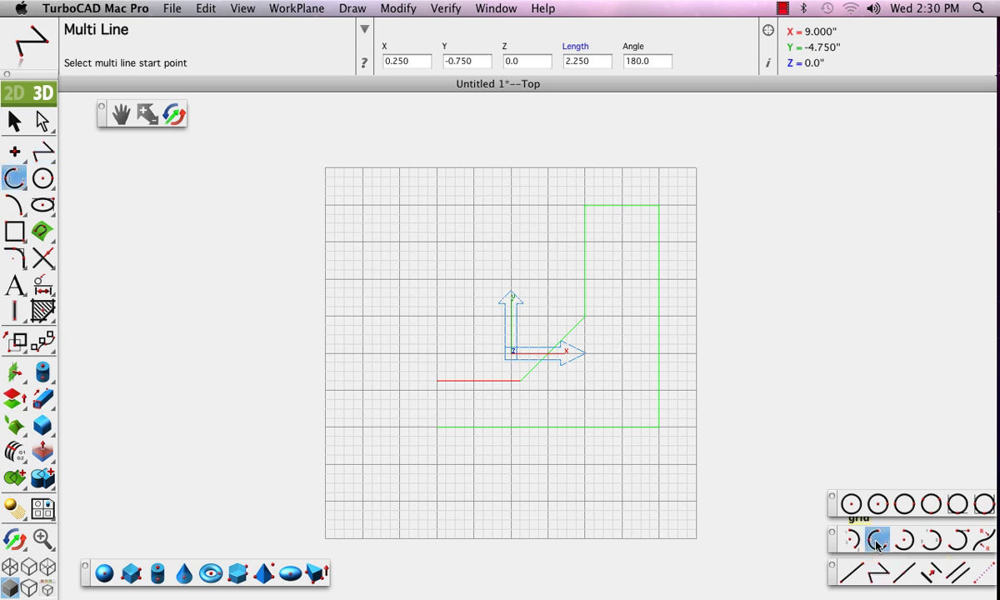
left_click(434, 425)
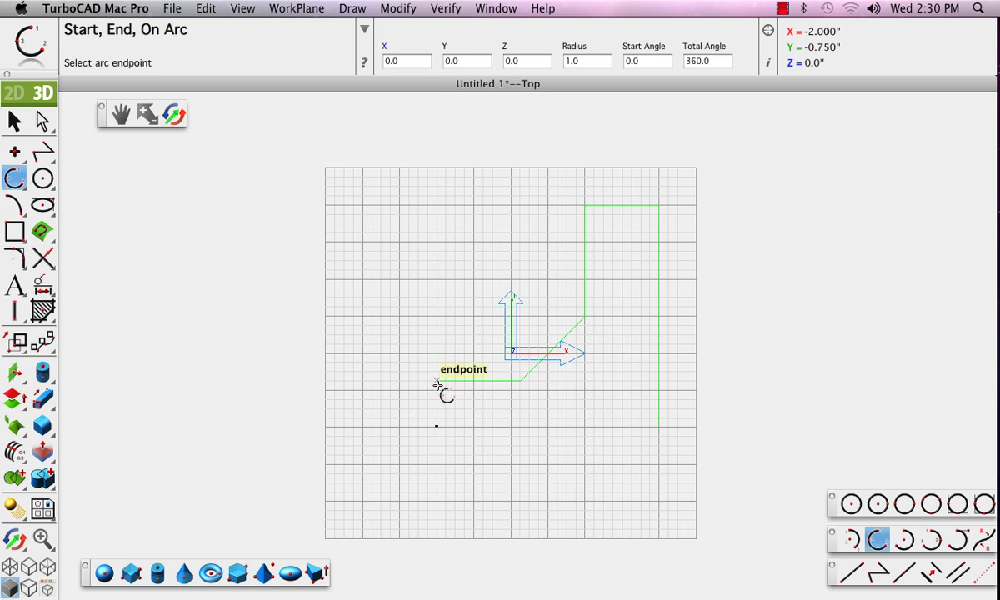
left_click(437, 381)
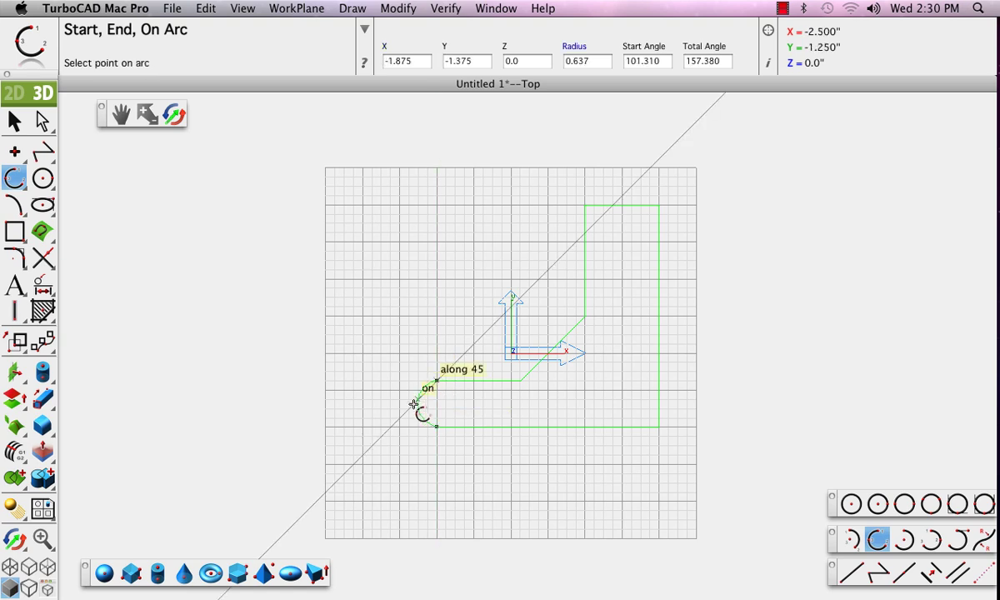
left_click(414, 404)
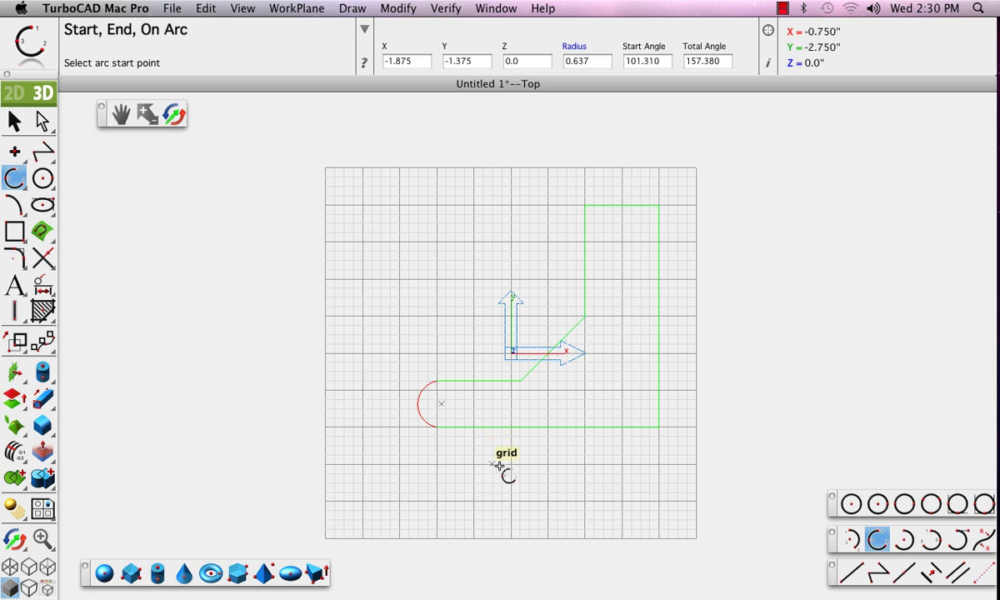
- Add a 0.75-diameter hole circle at the arc's centre and marquee-select the whole profile
left_click(878, 505)
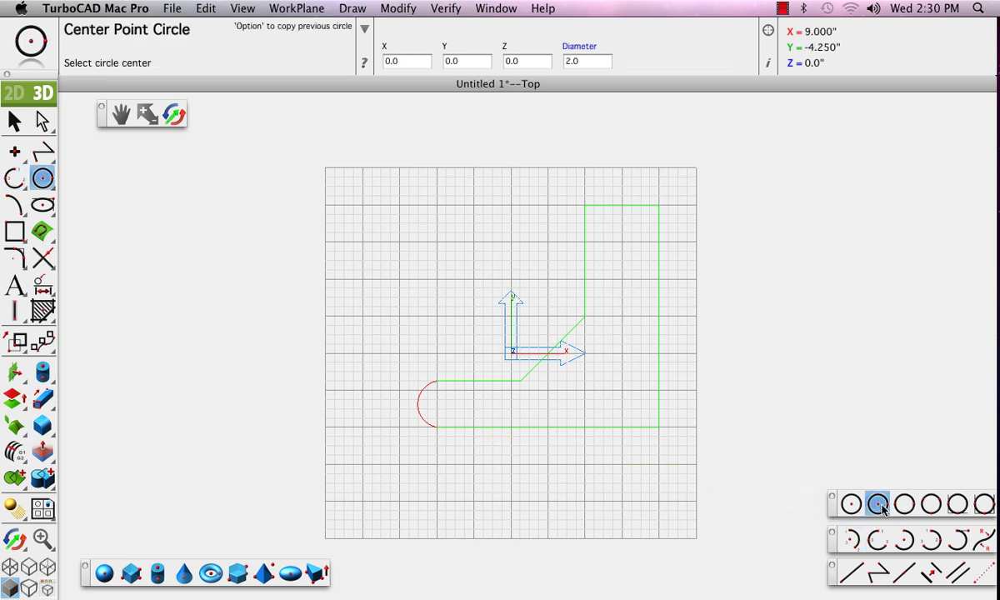
left_click(441, 405)
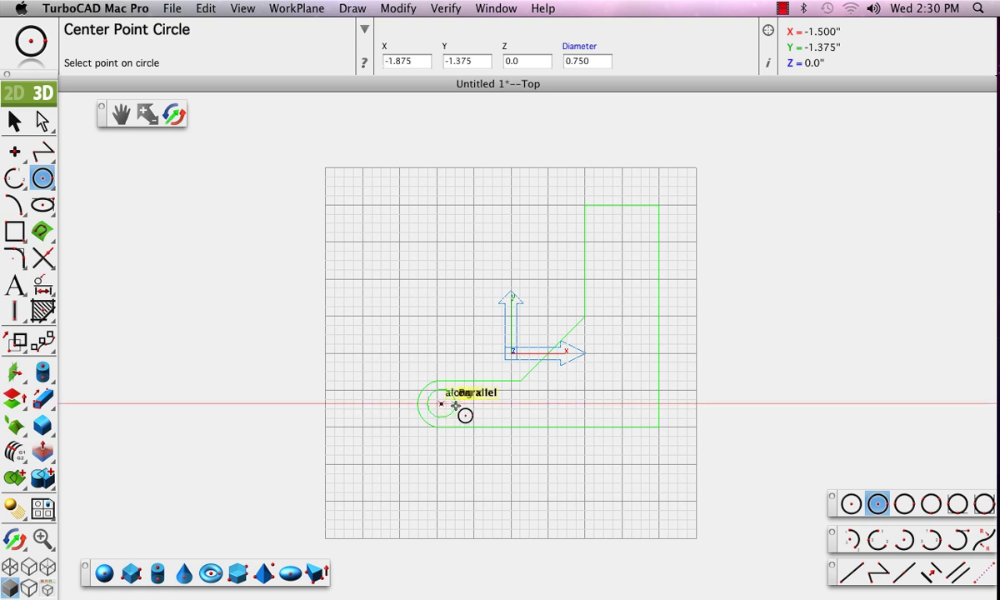
left_click(455, 406)
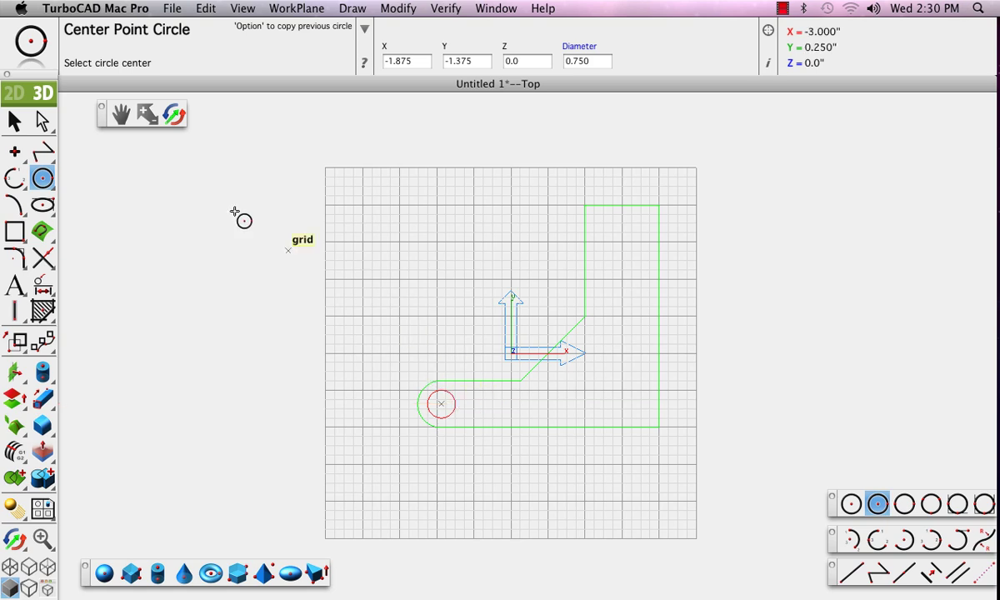
left_click(15, 121)
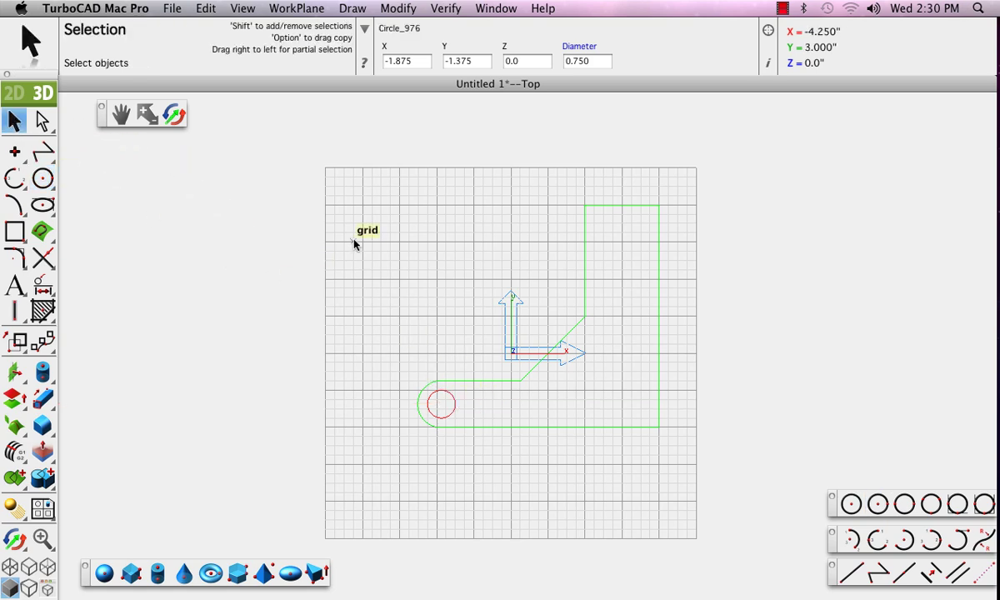
left_click_drag(369, 180, 727, 479)
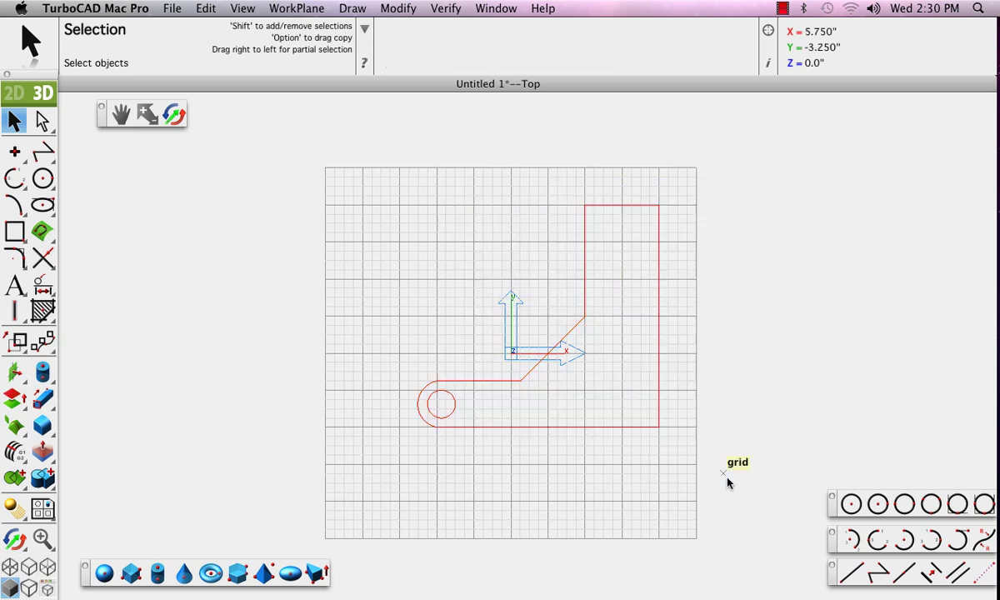
- Switch to the Trimetric view and select the holed L-shaped profile
left_click(241, 8)
left_click(261, 156)
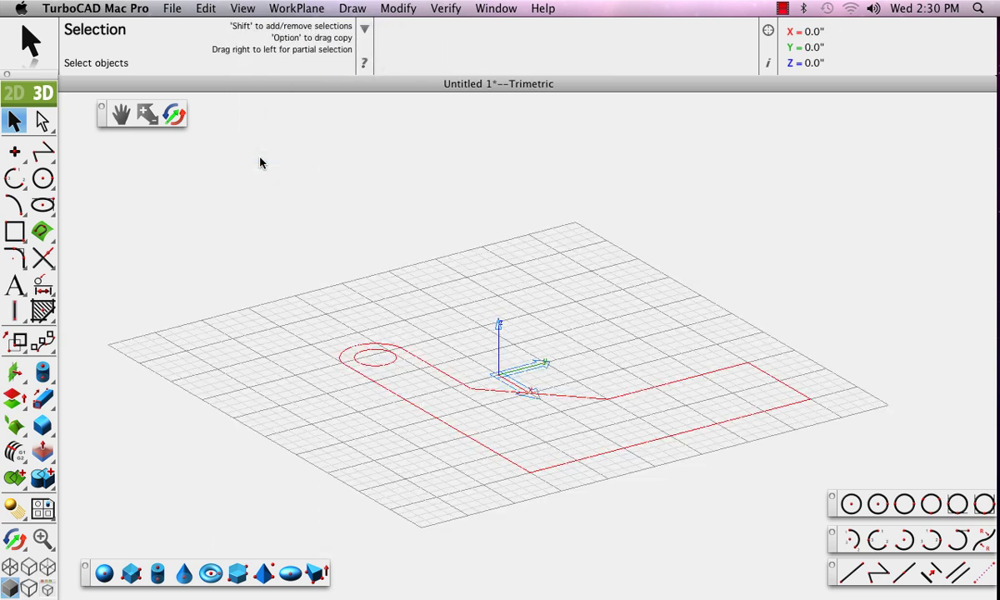
left_click_drag(310, 256, 831, 520)
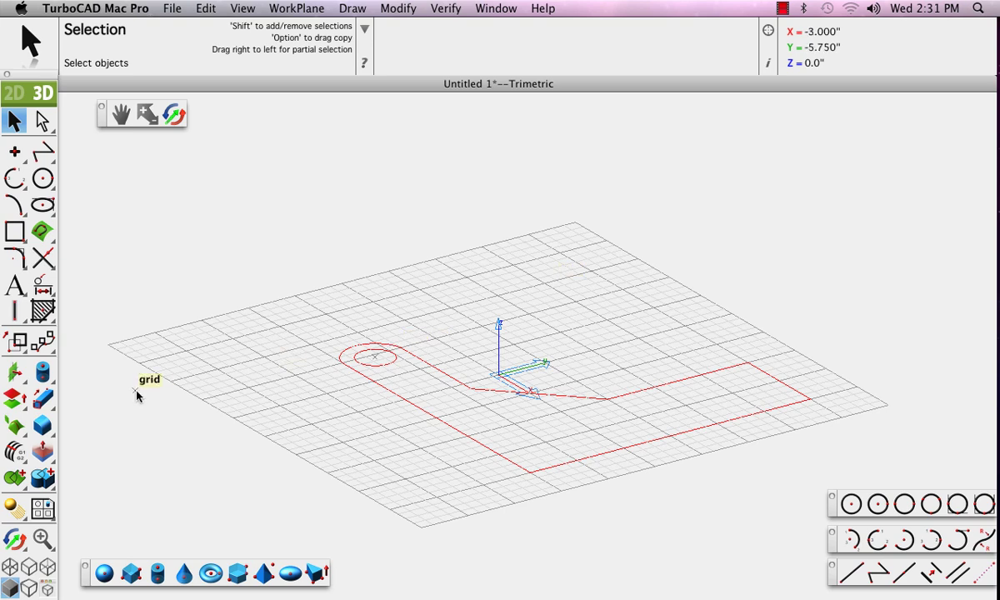
- Extrude the profile up along Z in Vector mode into a 0.602-inch-thick green solid
left_click(42, 398)
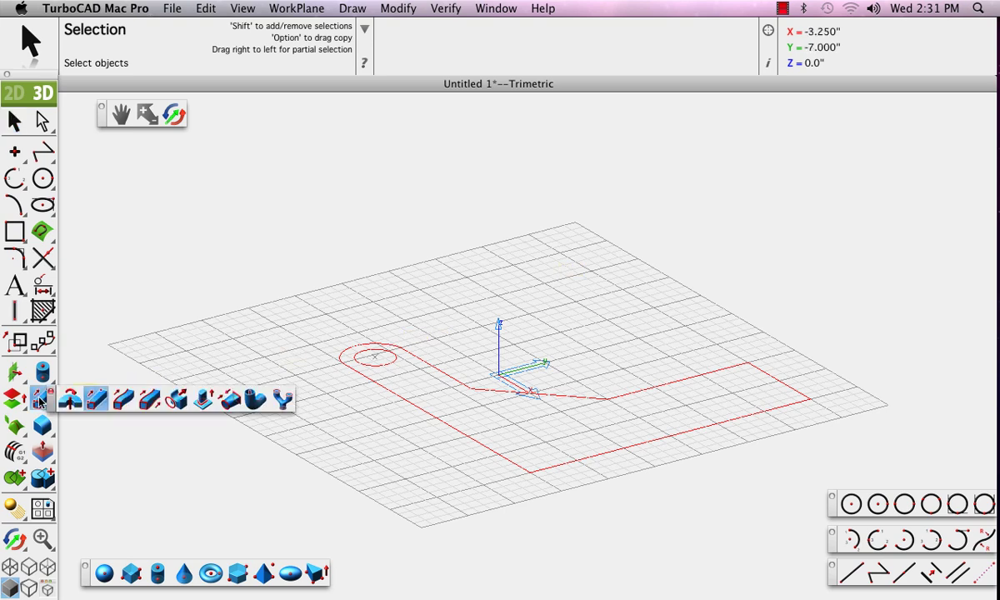
left_click(96, 402)
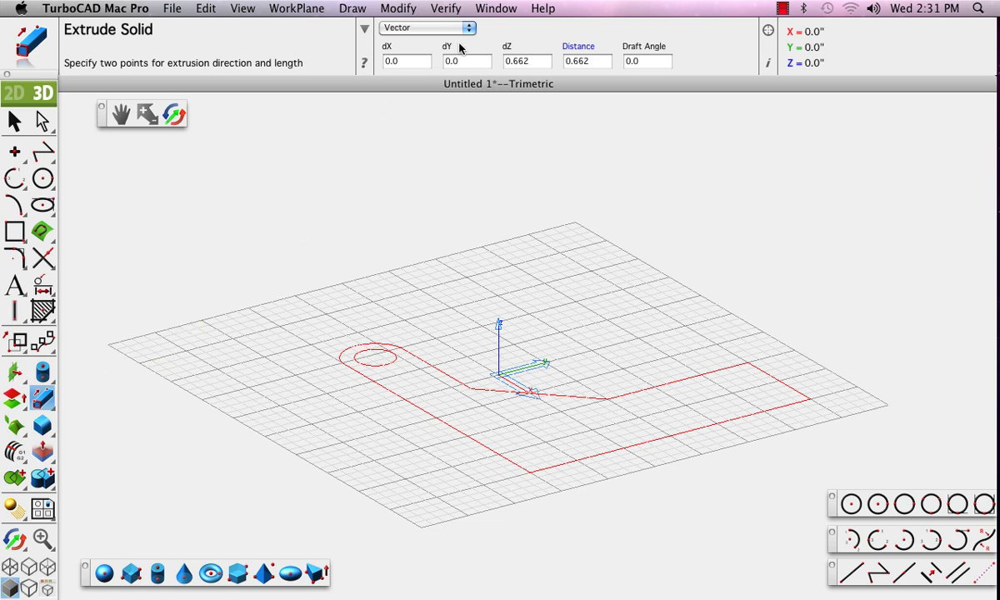
left_click(466, 30)
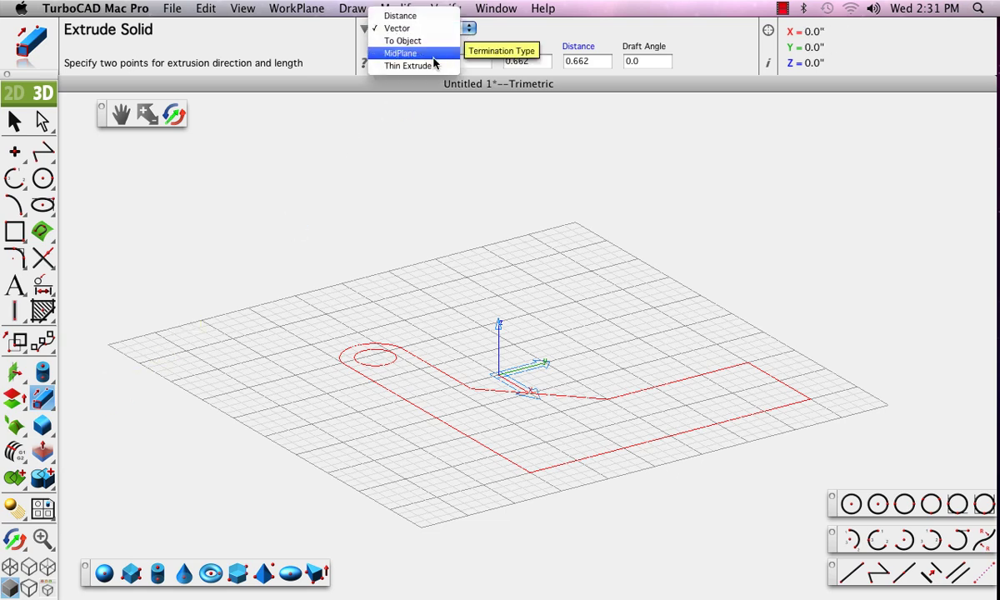
left_click(415, 30)
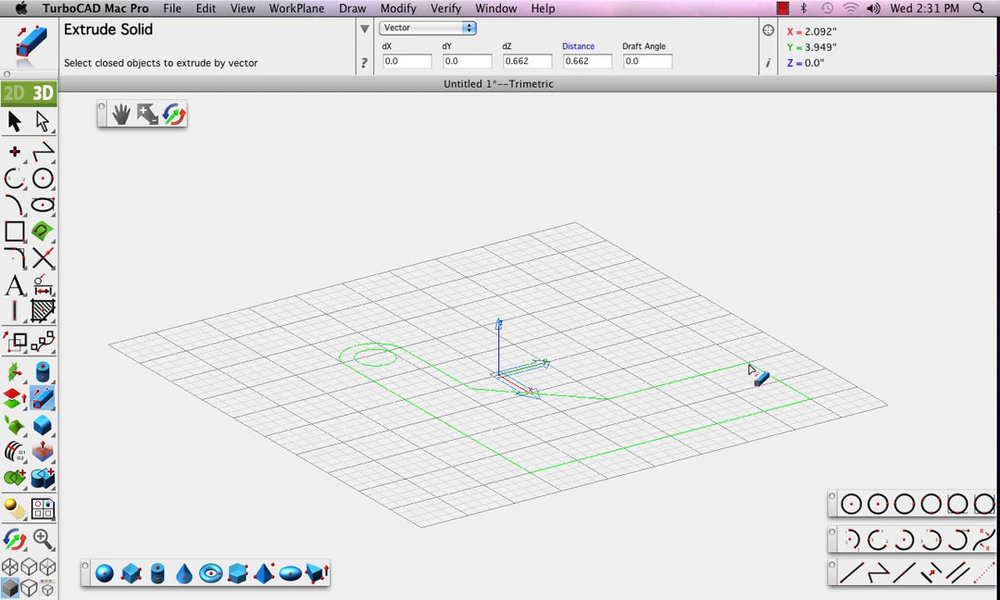
left_click_drag(782, 256, 221, 515)
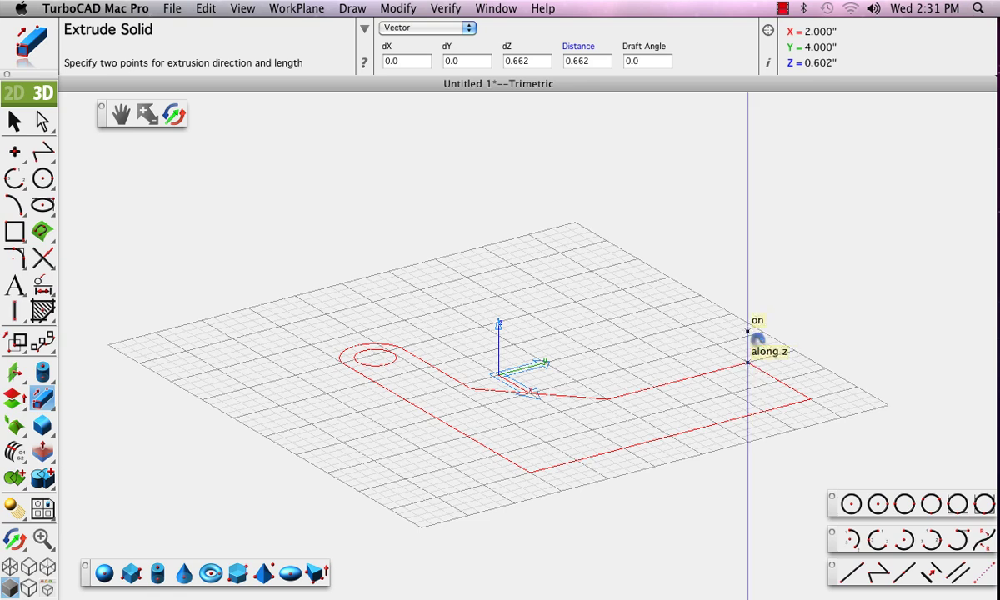
left_click(751, 335)
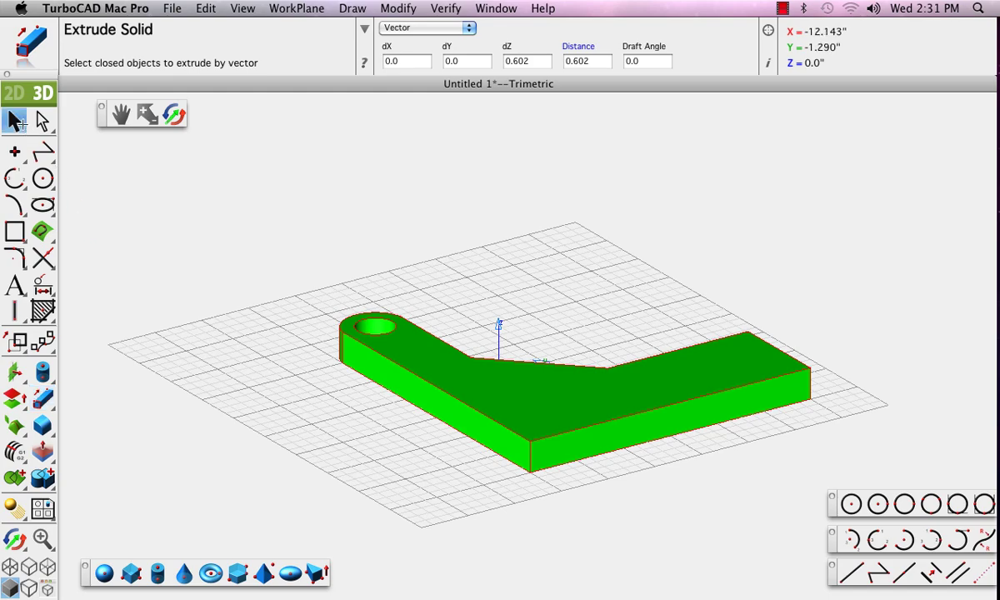
left_click(15, 121)
left_click(173, 115)
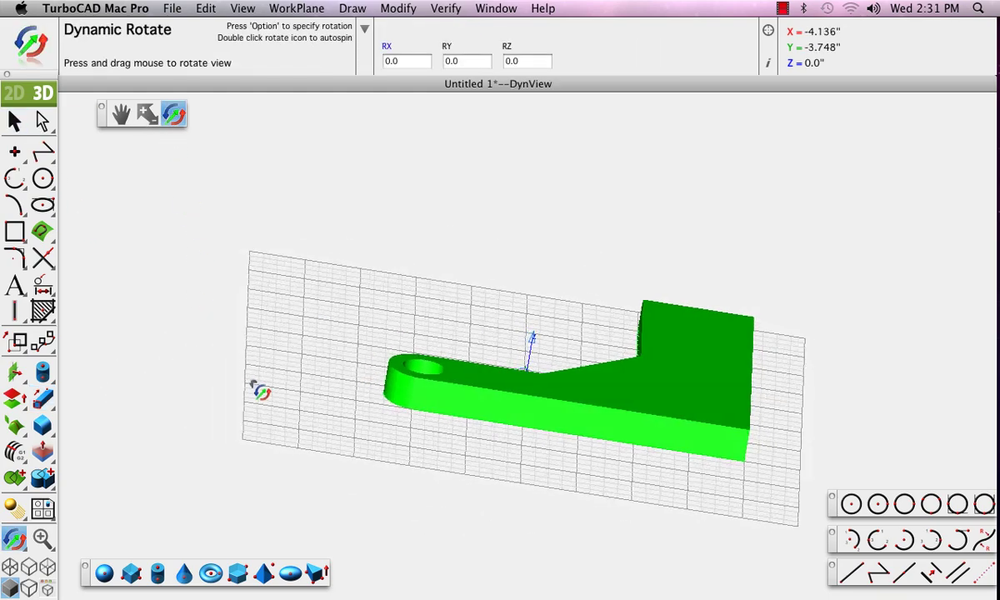